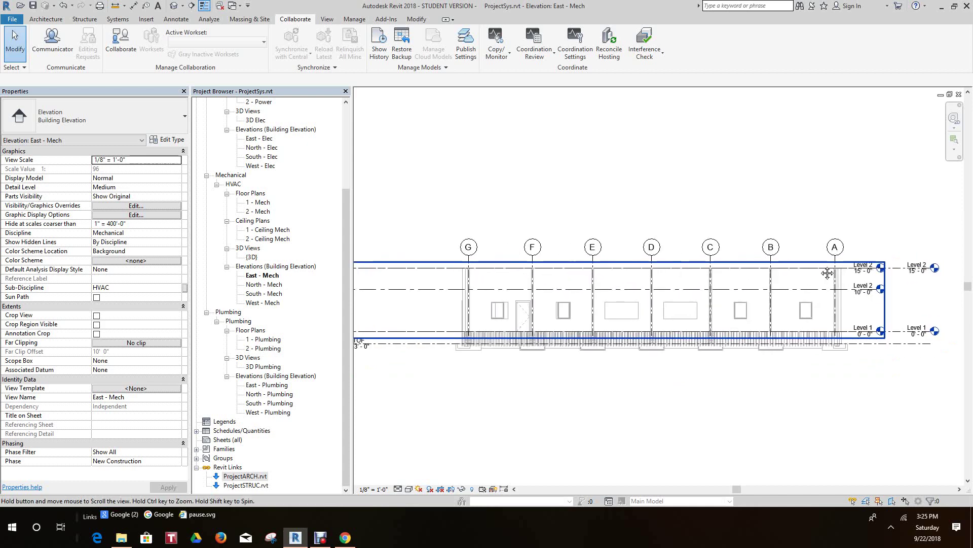
- Unload the linked structural model ProjectSTRUC.rvt, accepting that this cannot be undone
click(636, 352)
middle_drag(565, 366, 566, 380)
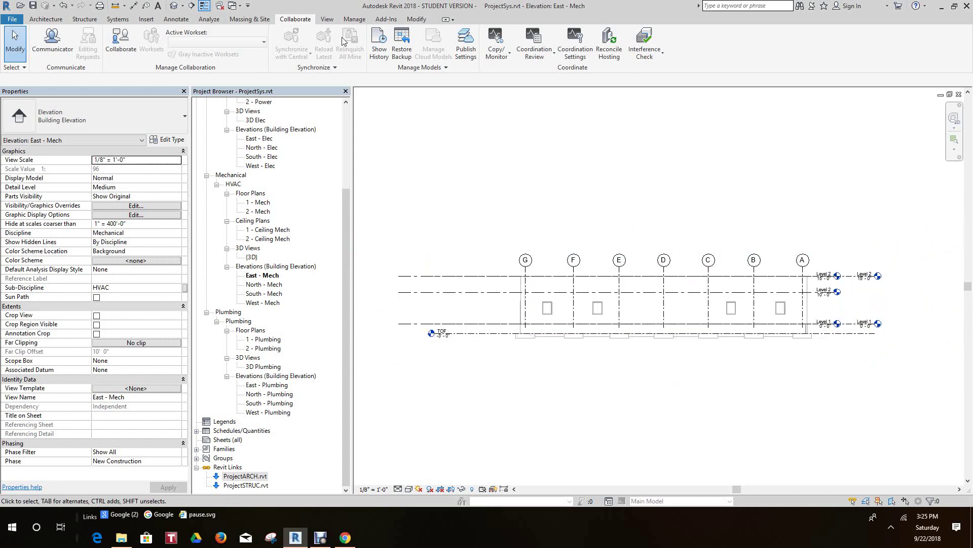
middle_drag(507, 262, 515, 252)
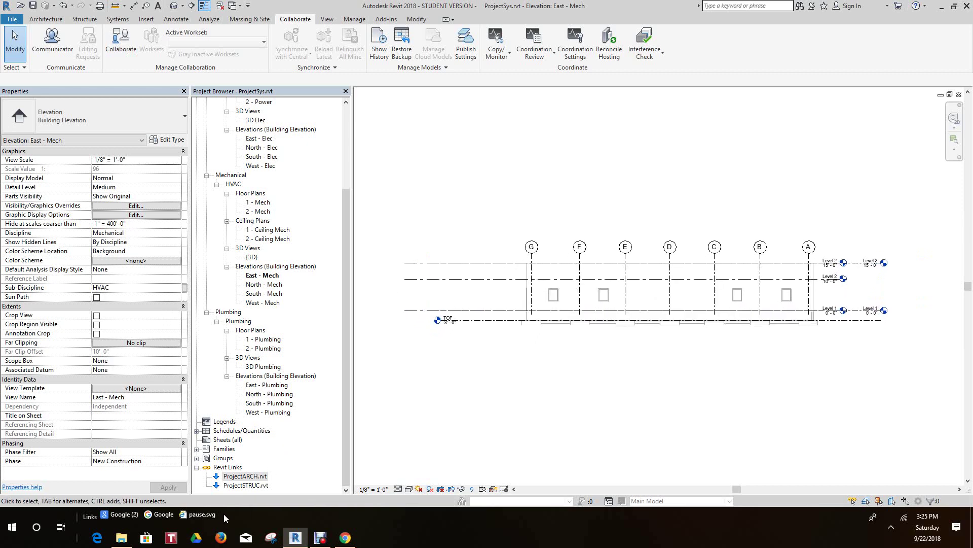
click(244, 486)
right_click(244, 486)
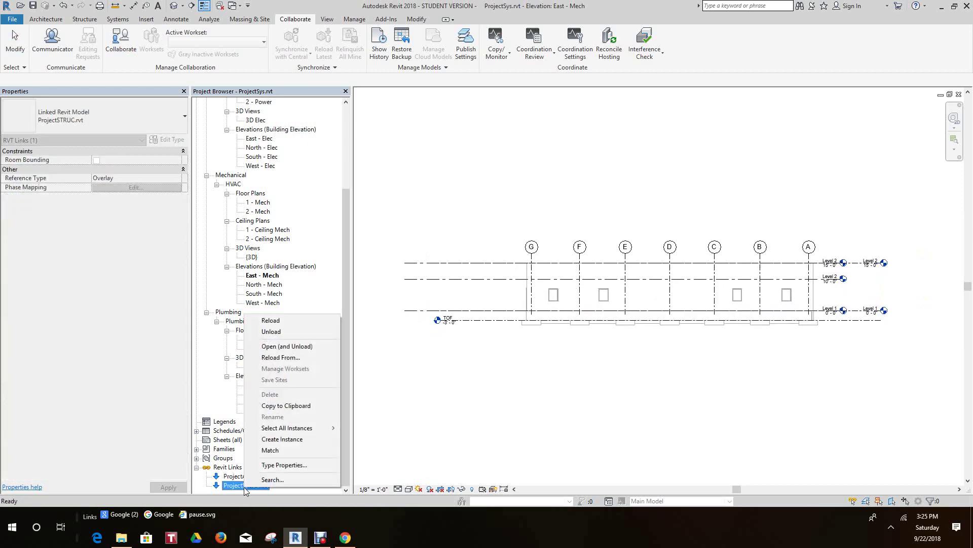
click(273, 332)
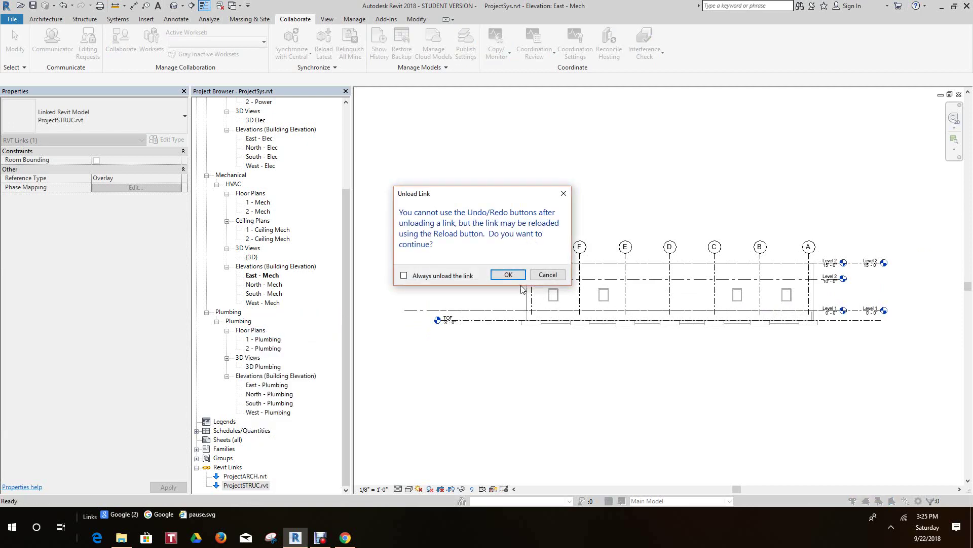
click(517, 277)
click(656, 365)
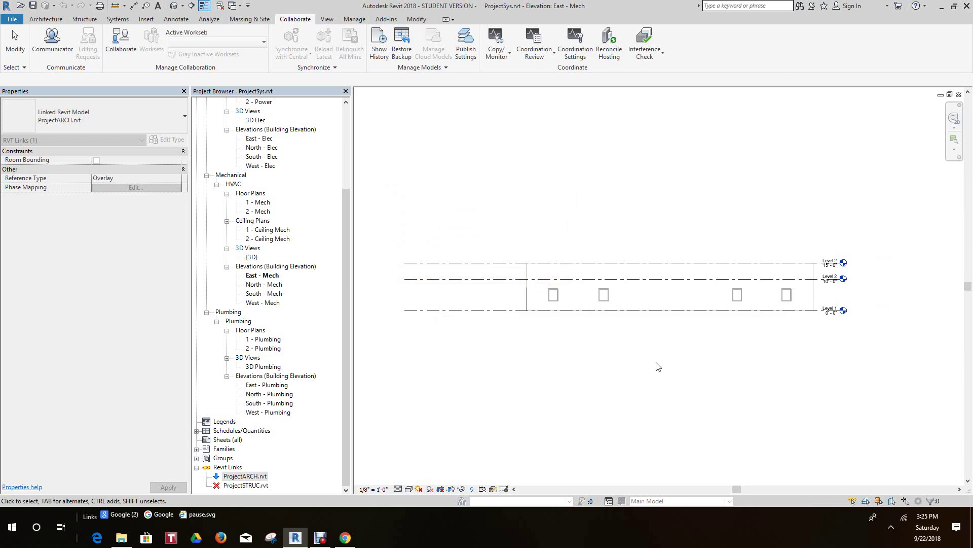
- Examine the East - Mech elevation with only the architectural link loaded, looking at the level lines and their heads
scroll(830, 292, up, 5)
scroll(823, 299, down, 3)
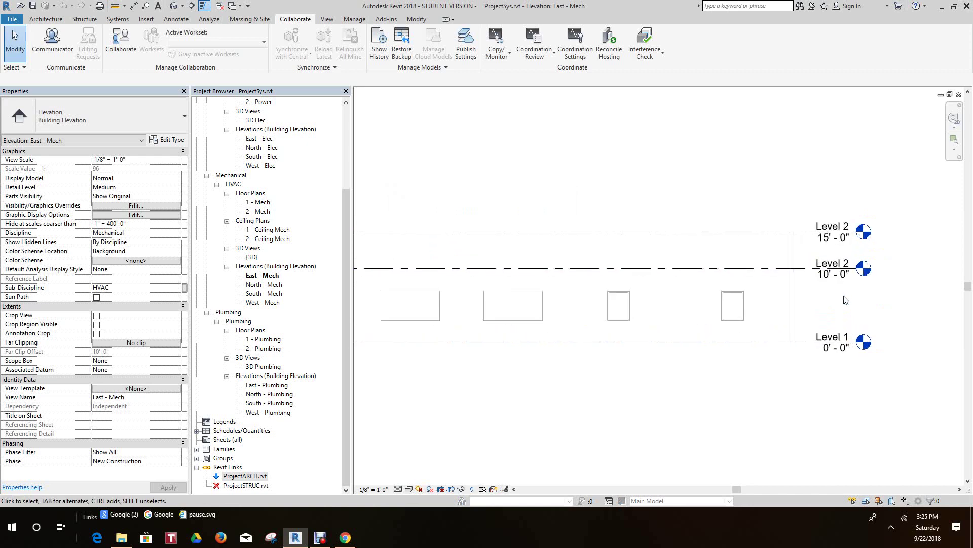
scroll(794, 328, down, 2)
scroll(773, 331, up, 3)
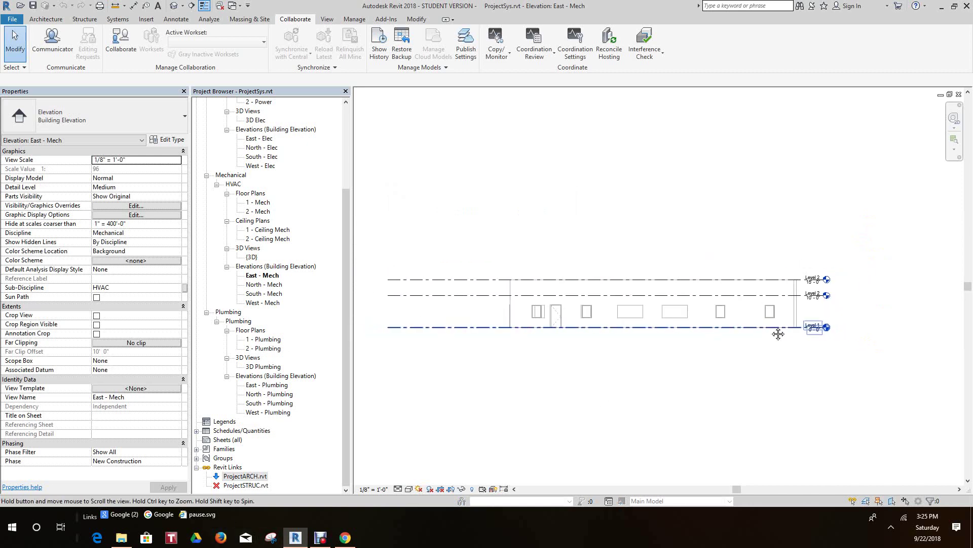
scroll(810, 288, up, 4)
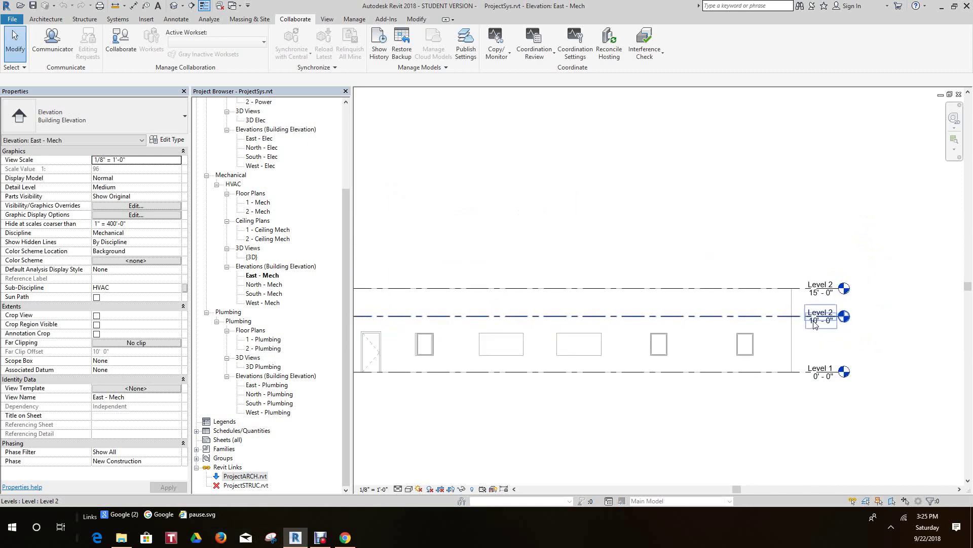
scroll(791, 274, up, 2)
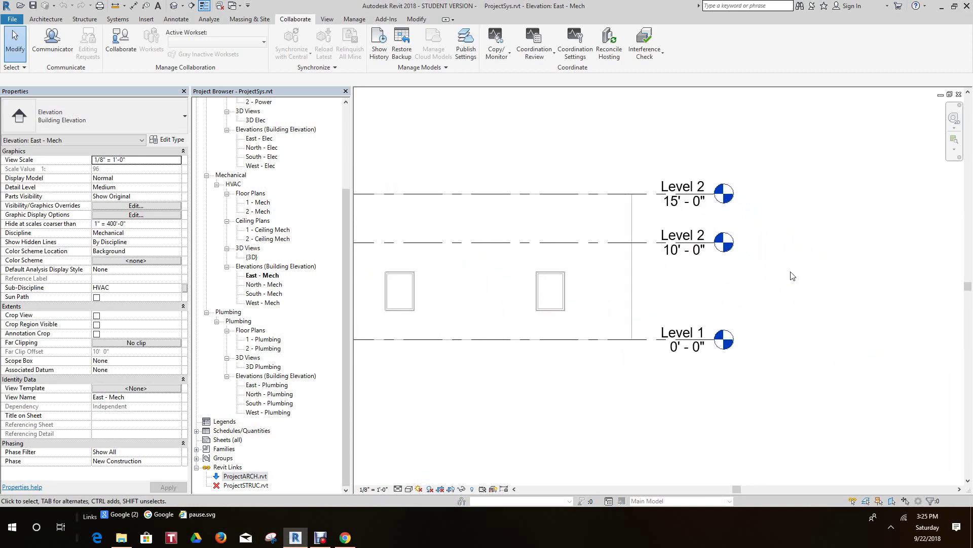
scroll(802, 266, down, 5)
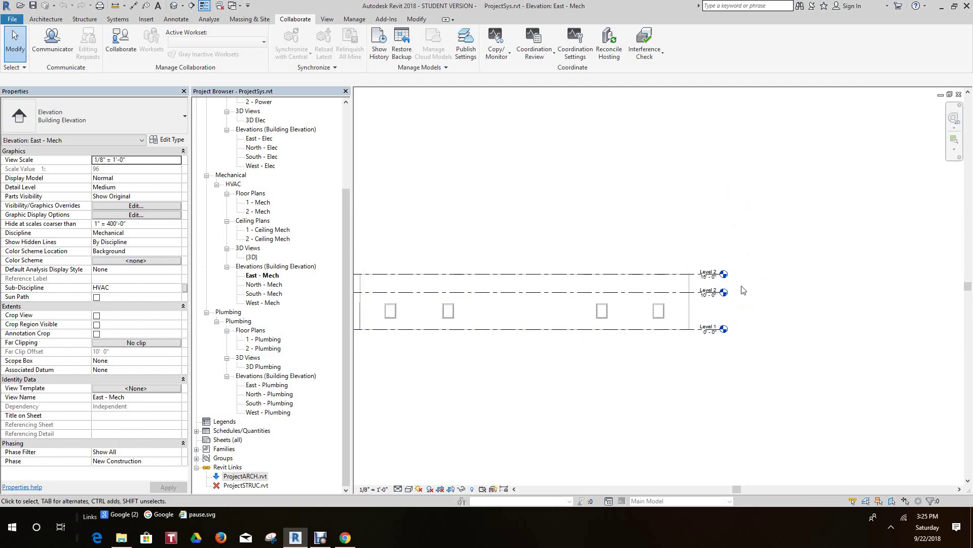
scroll(825, 239, down, 1)
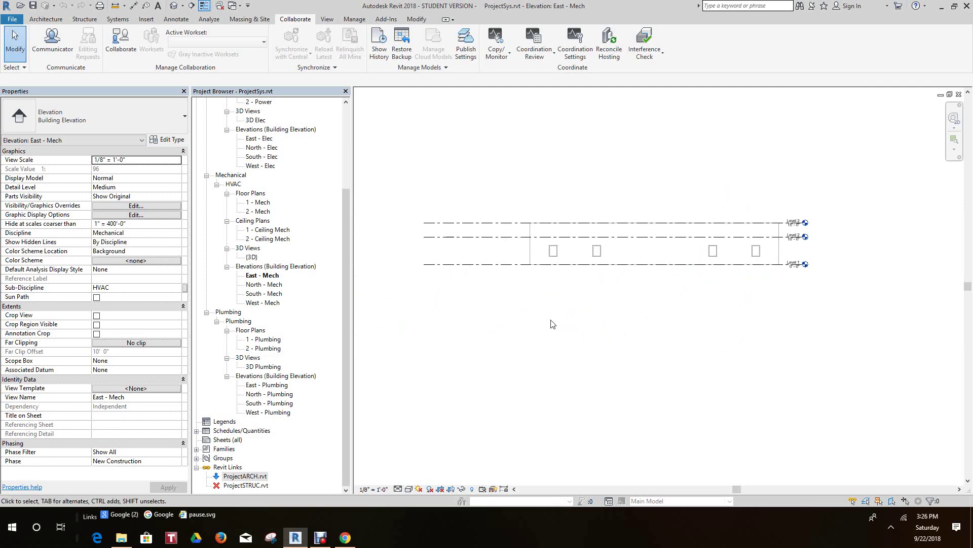
middle_drag(600, 302, 591, 330)
scroll(590, 323, up, 1)
scroll(639, 265, up, 1)
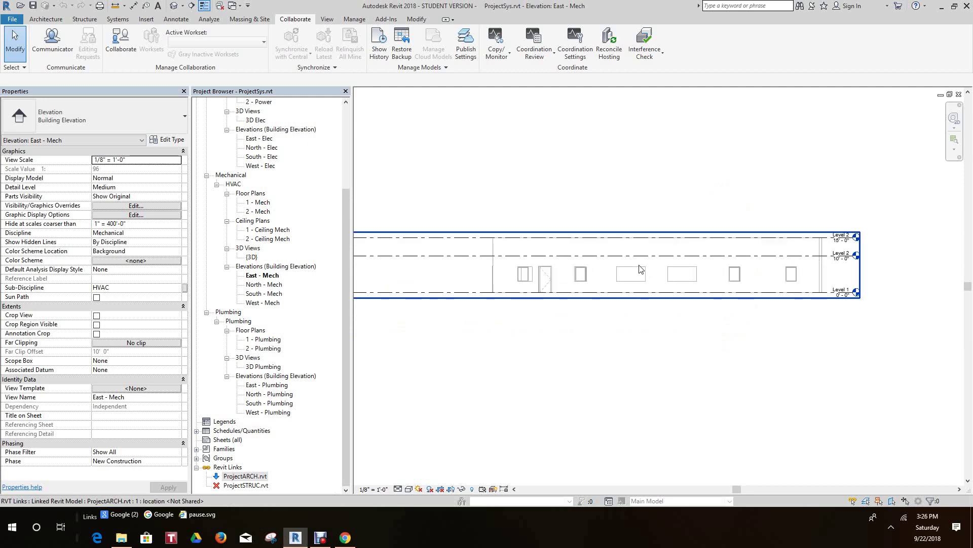
scroll(644, 268, up, 2)
scroll(653, 266, down, 3)
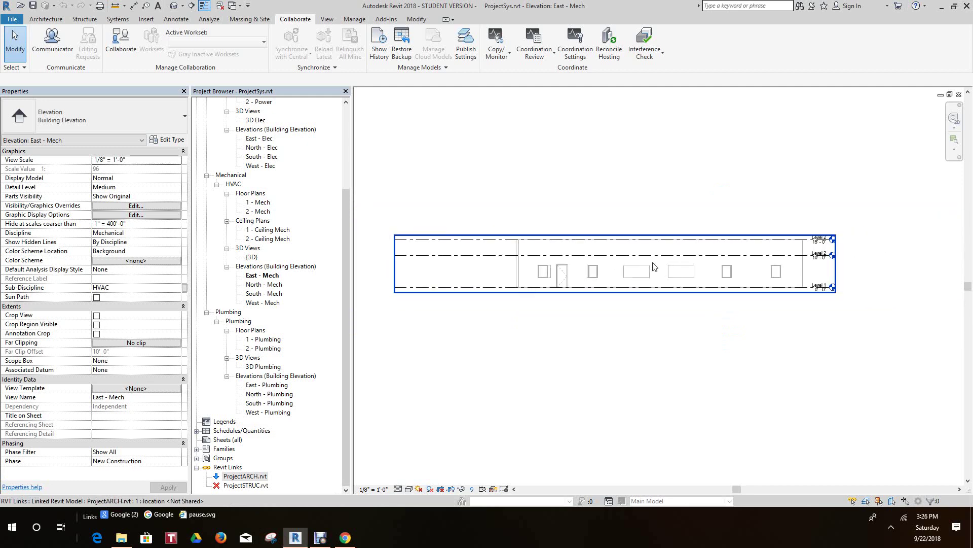
middle_drag(663, 269, 672, 277)
scroll(703, 265, up, 2)
middle_drag(814, 250, 628, 247)
scroll(676, 270, up, 3)
scroll(684, 238, up, 2)
scroll(739, 326, down, 1)
middle_drag(749, 328, 758, 274)
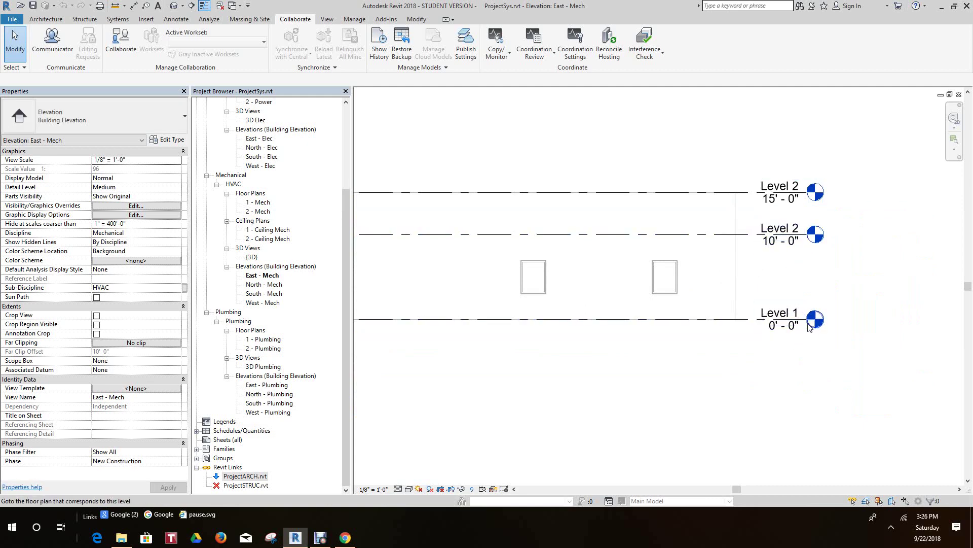
scroll(803, 196, up, 1)
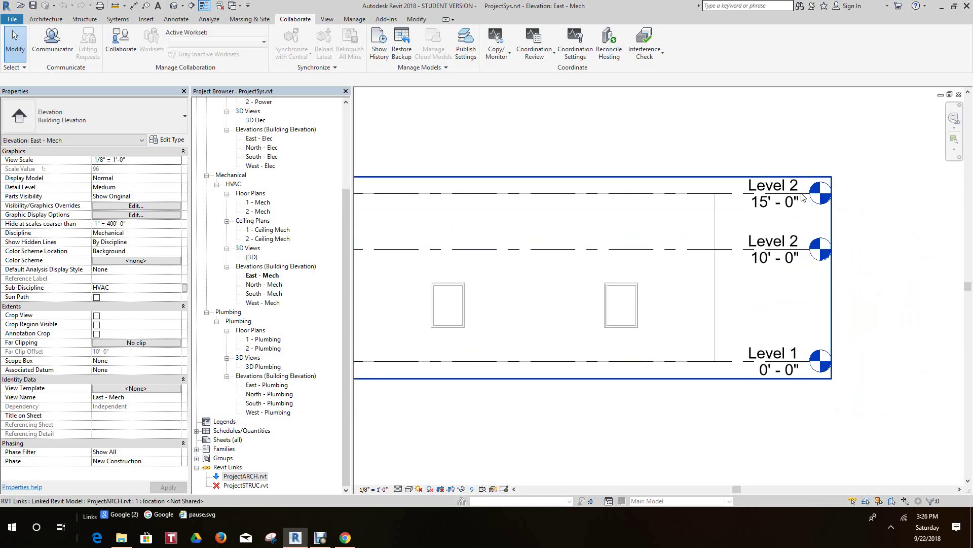
scroll(794, 231, down, 2)
scroll(682, 337, down, 2)
middle_drag(684, 348, 886, 303)
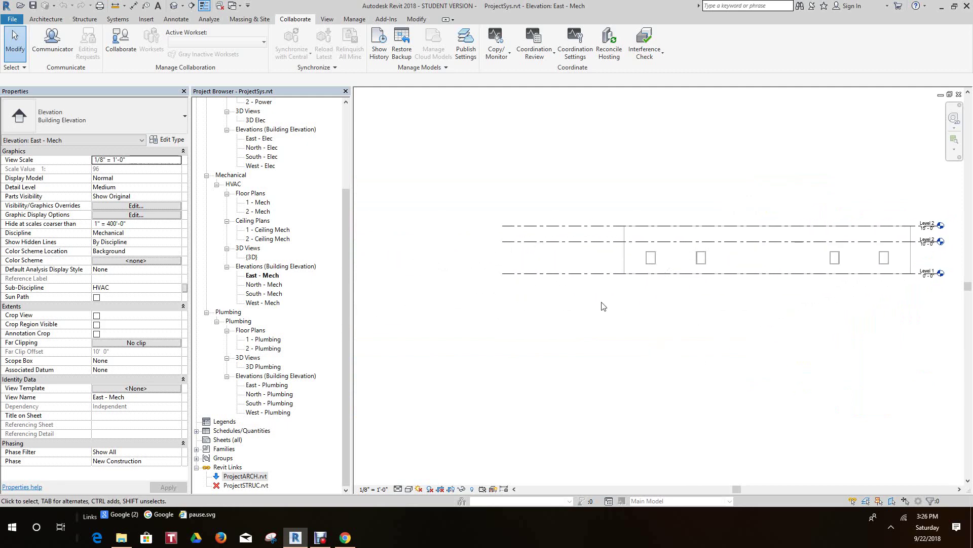
- Select the project's Level 1 line to inspect it against the linked building, and clear the selection
scroll(603, 306, up, 1)
click(562, 264)
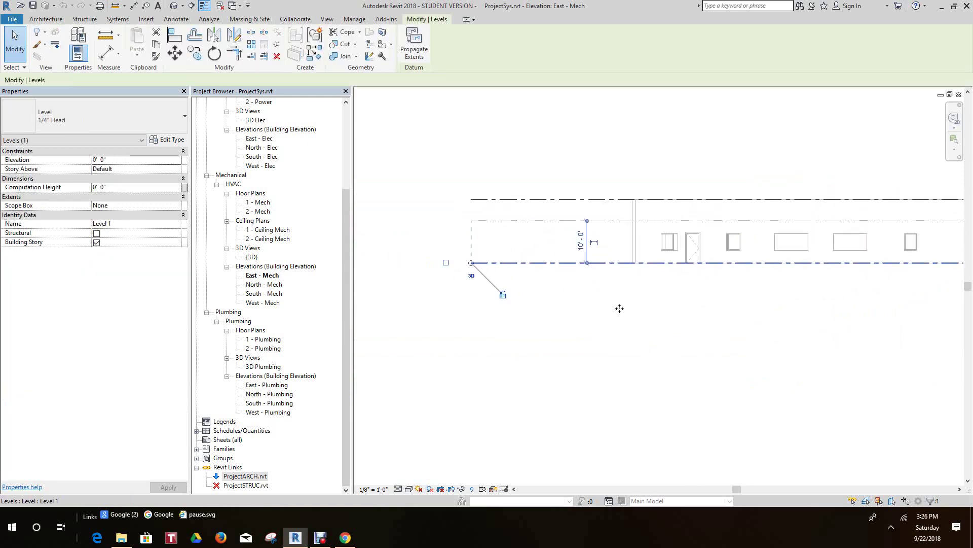
key(Escape)
middle_drag(620, 308, 597, 295)
scroll(597, 294, down, 2)
- Compare the project's own Level 2 with the Level 2 of the linked architectural model, and check Level 1 below them
middle_drag(774, 249, 634, 302)
scroll(748, 272, up, 1)
scroll(745, 272, up, 1)
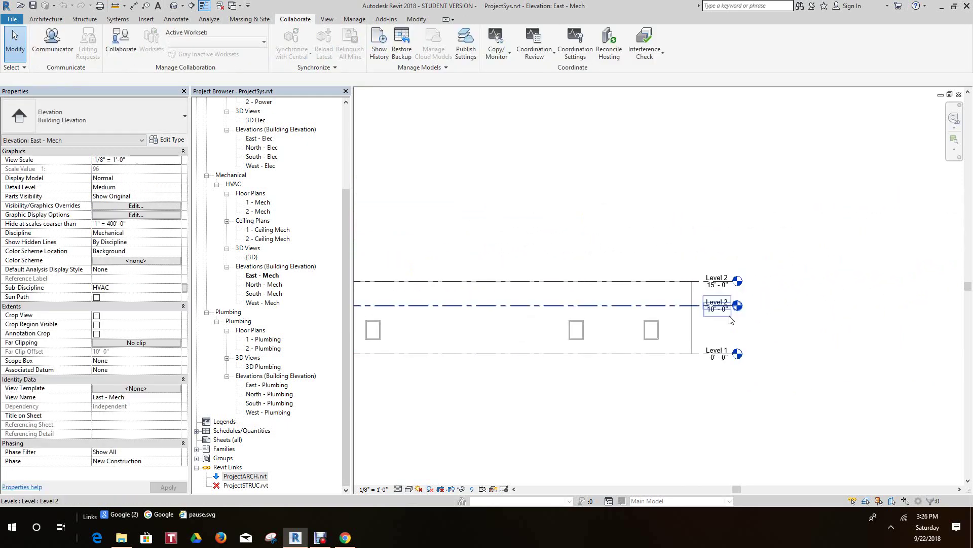
middle_drag(729, 316, 754, 269)
scroll(732, 301, up, 1)
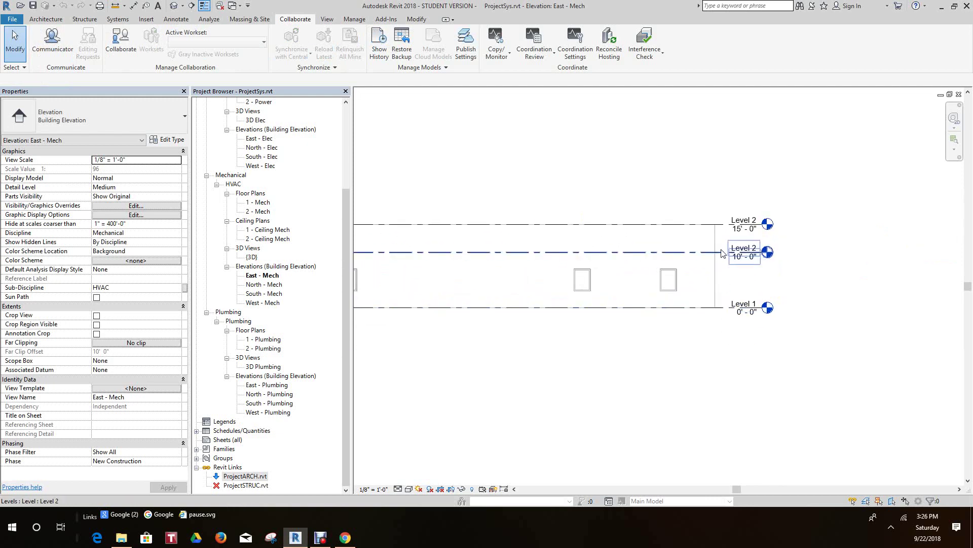
scroll(732, 224, up, 2)
scroll(739, 277, down, 1)
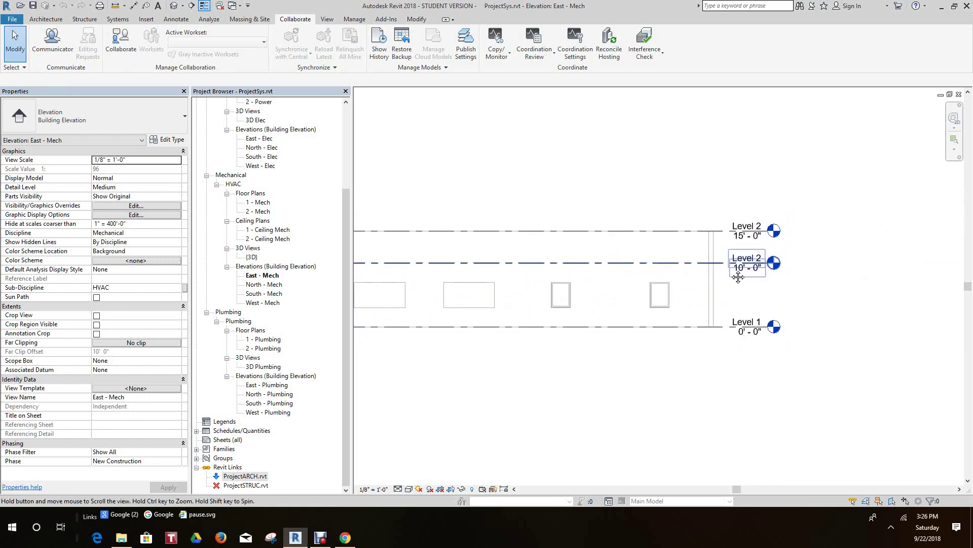
scroll(735, 274, up, 4)
middle_drag(781, 296, 765, 282)
scroll(764, 278, down, 1)
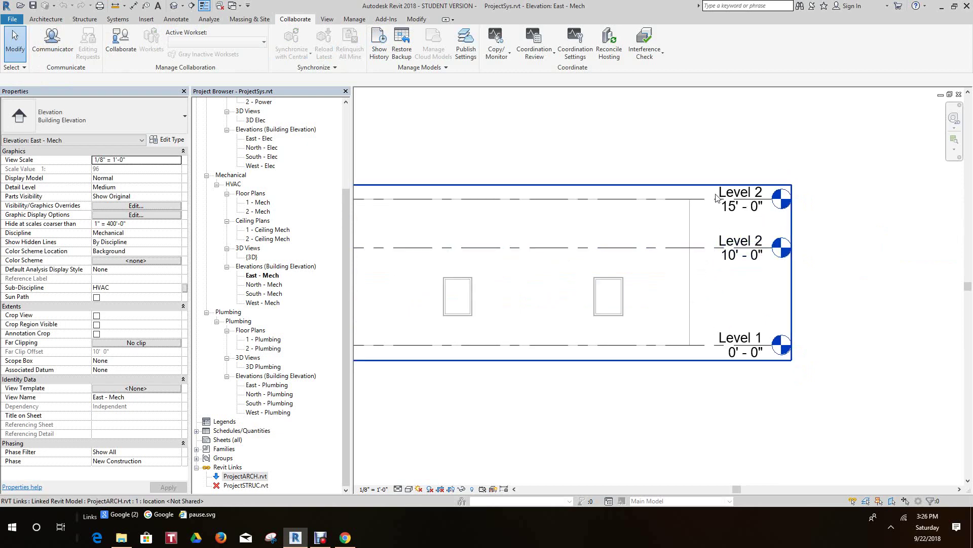
scroll(717, 291, up, 2)
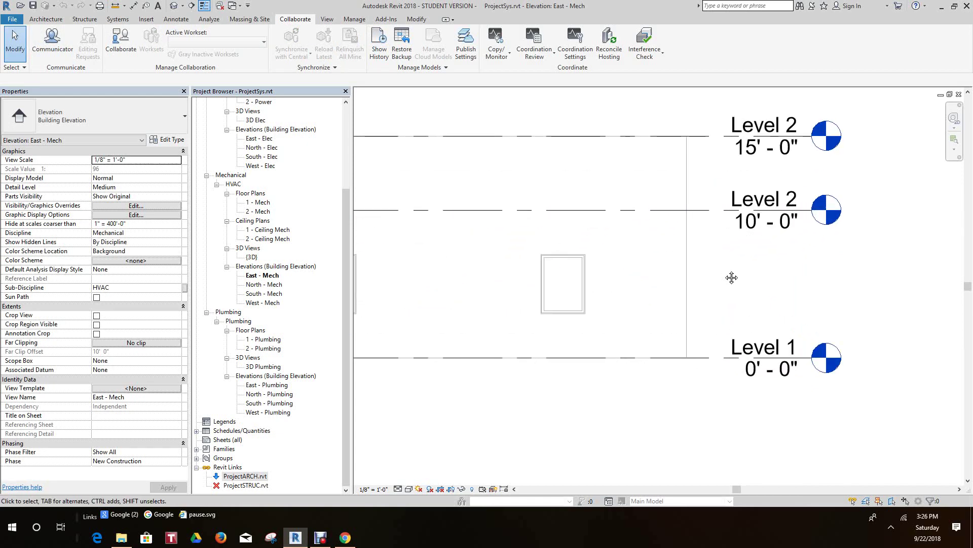
middle_drag(731, 277, 723, 302)
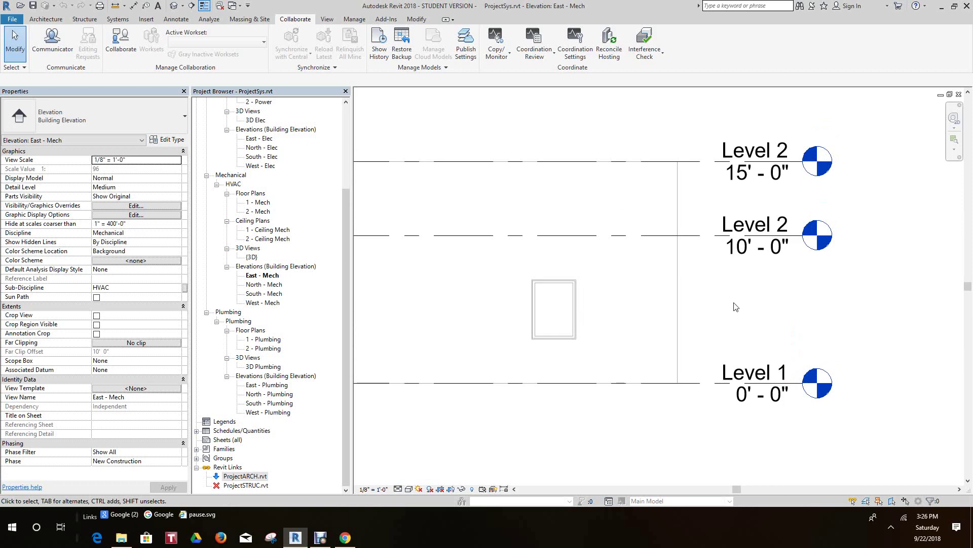
scroll(709, 397, down, 3)
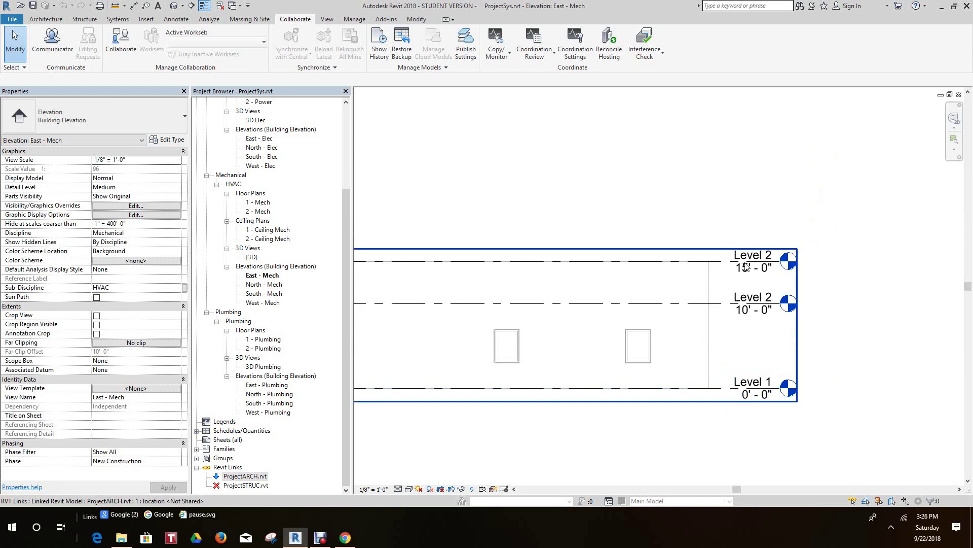
scroll(726, 302, up, 1)
scroll(726, 303, up, 4)
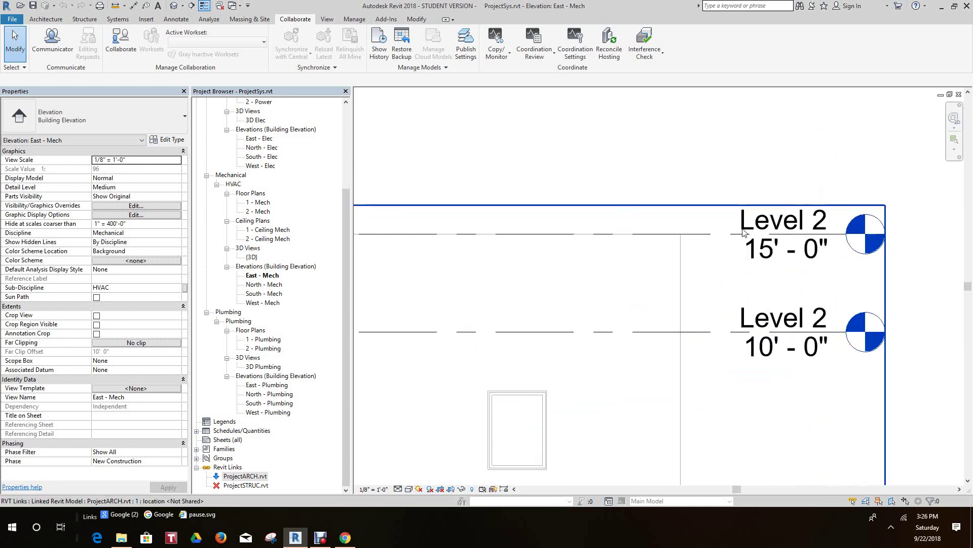
scroll(725, 309, down, 3)
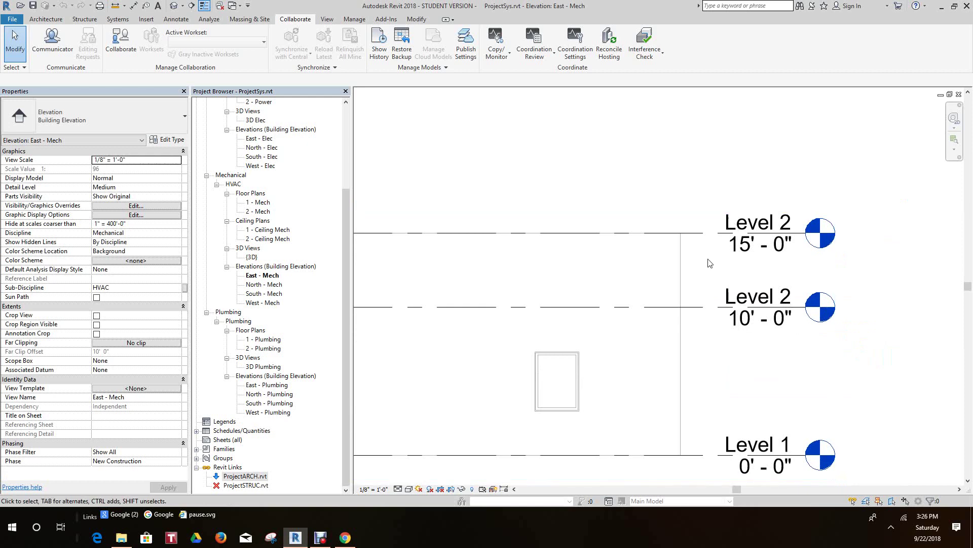
scroll(709, 269, up, 1)
middle_drag(707, 274, 573, 265)
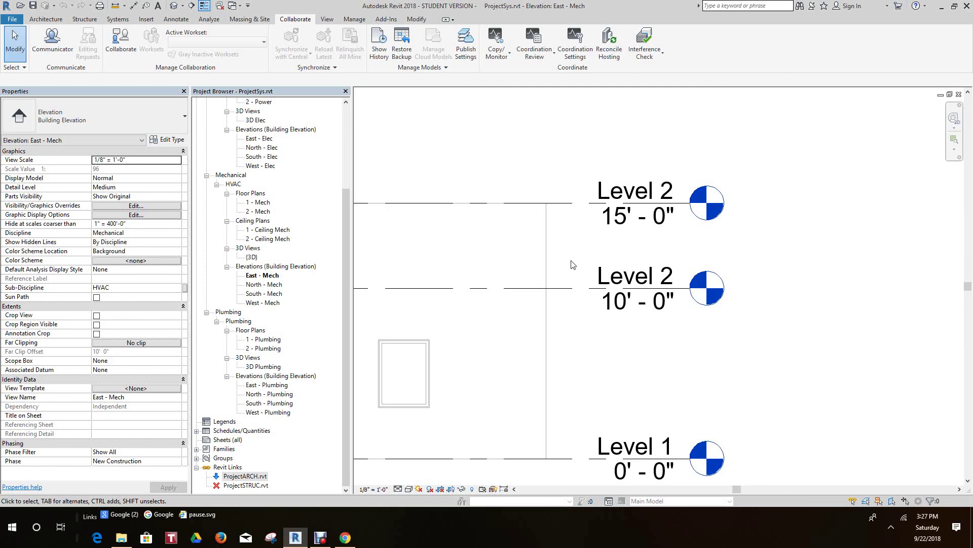
scroll(572, 264, down, 2)
middle_drag(574, 266, 660, 257)
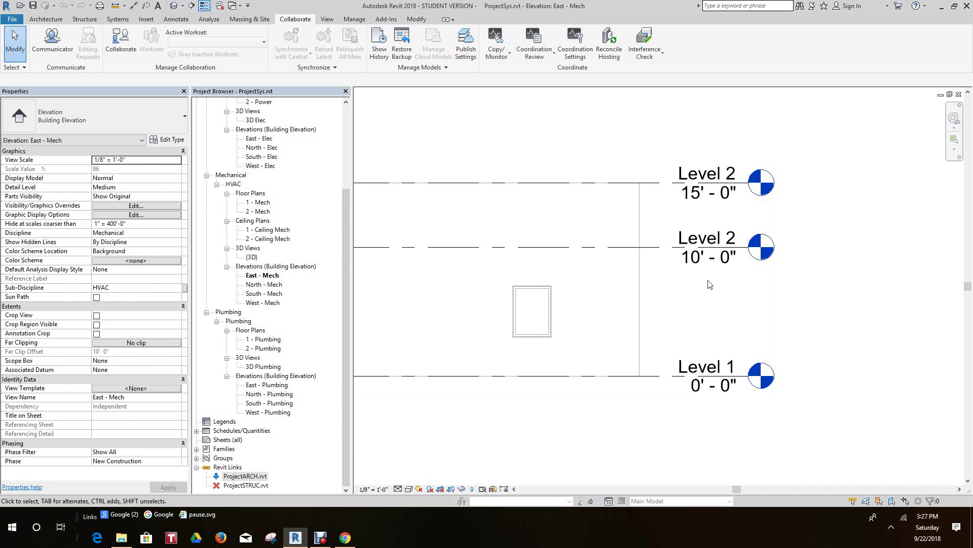
scroll(691, 330, up, 3)
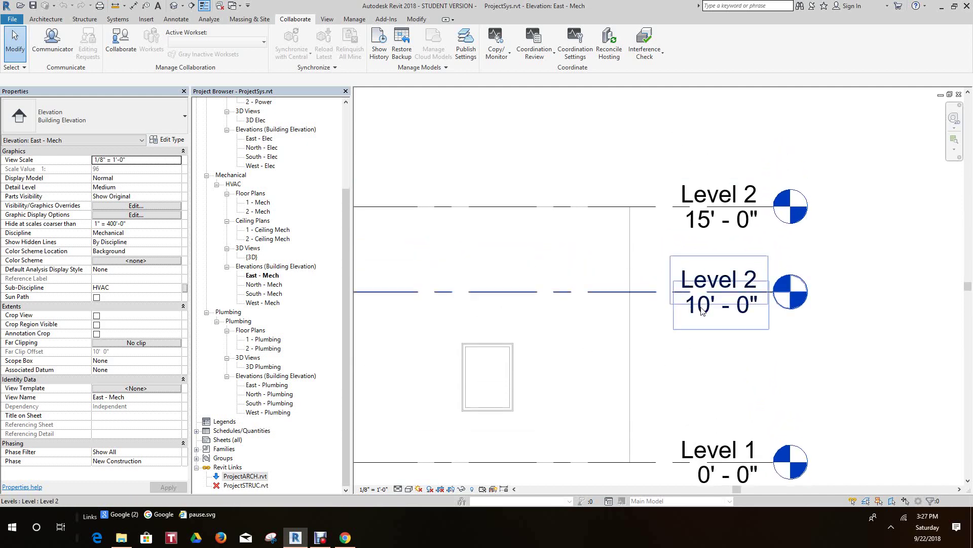
scroll(704, 312, up, 1)
scroll(705, 312, down, 1)
scroll(723, 430, up, 1)
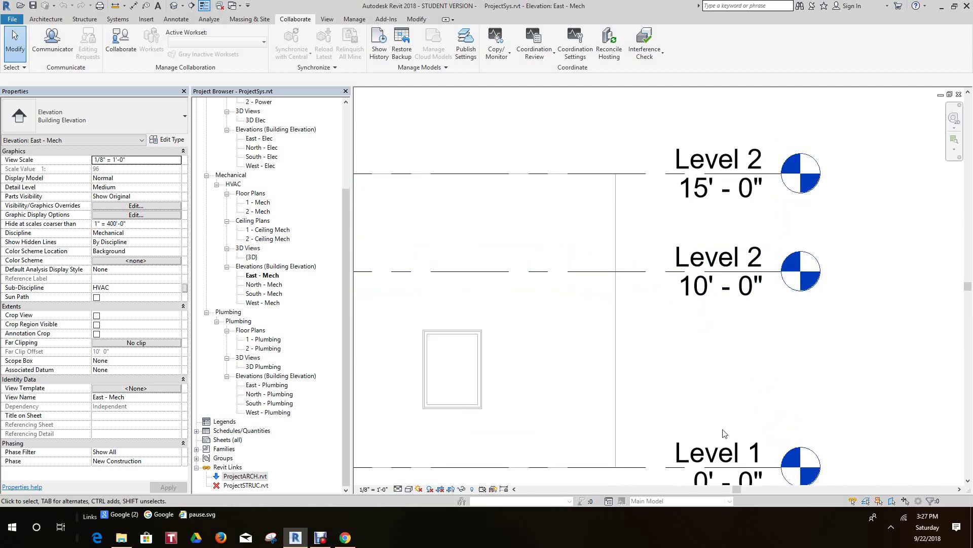
scroll(723, 431, up, 1)
middle_drag(729, 473, 731, 384)
scroll(725, 330, up, 2)
scroll(725, 330, down, 6)
scroll(738, 197, up, 2)
scroll(737, 192, down, 3)
middle_drag(745, 207, 746, 210)
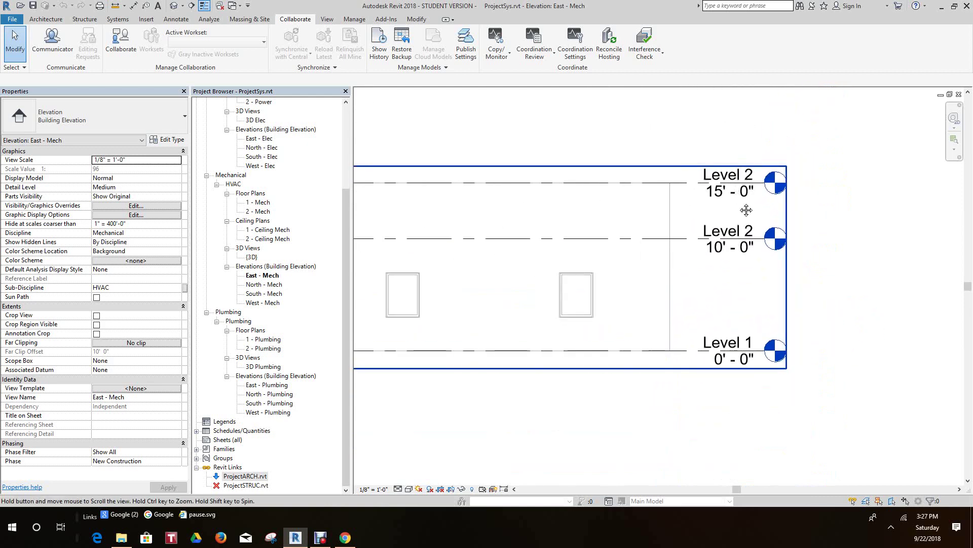
- Set the elevation of the project's own Level 2, the lower of the two Level 2 lines, to 15'
scroll(693, 262, up, 3)
scroll(690, 251, up, 4)
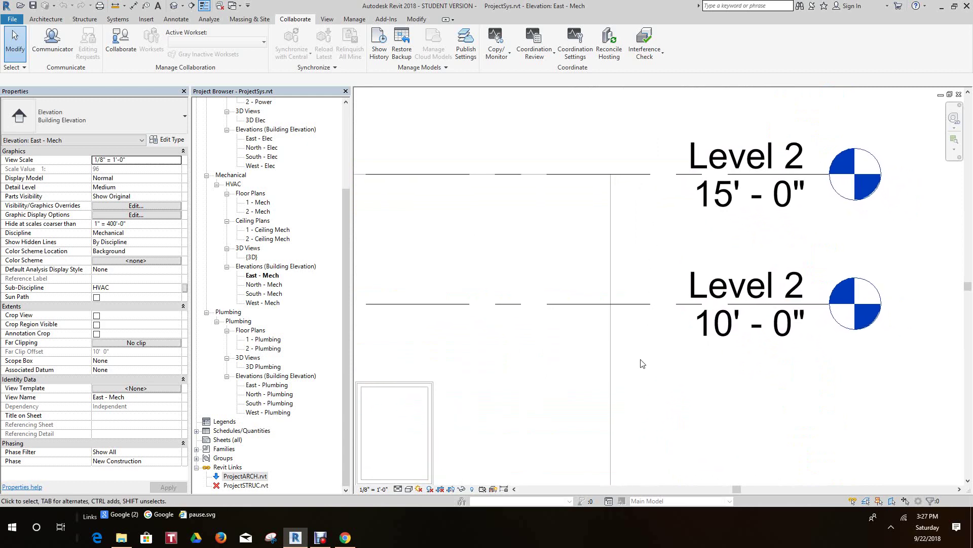
scroll(645, 360, up, 3)
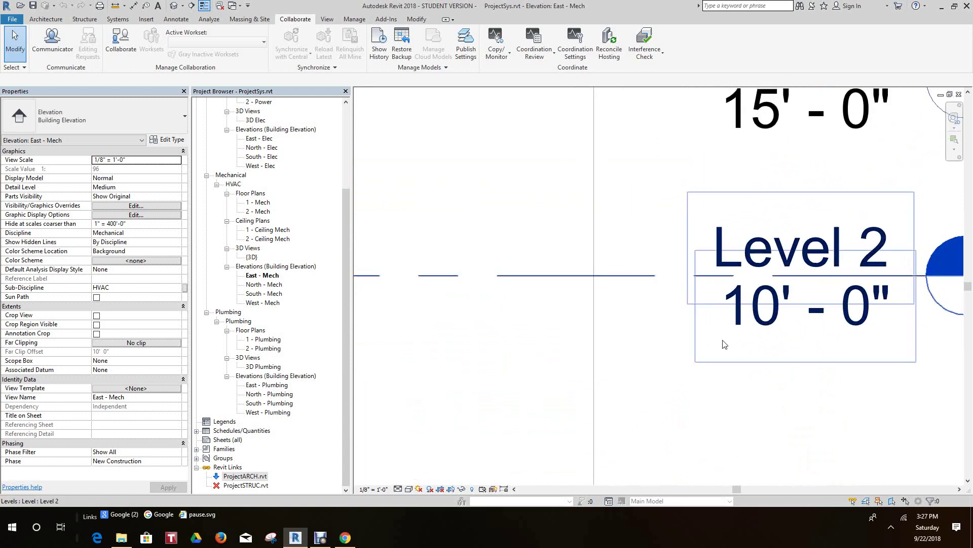
double_click(740, 322)
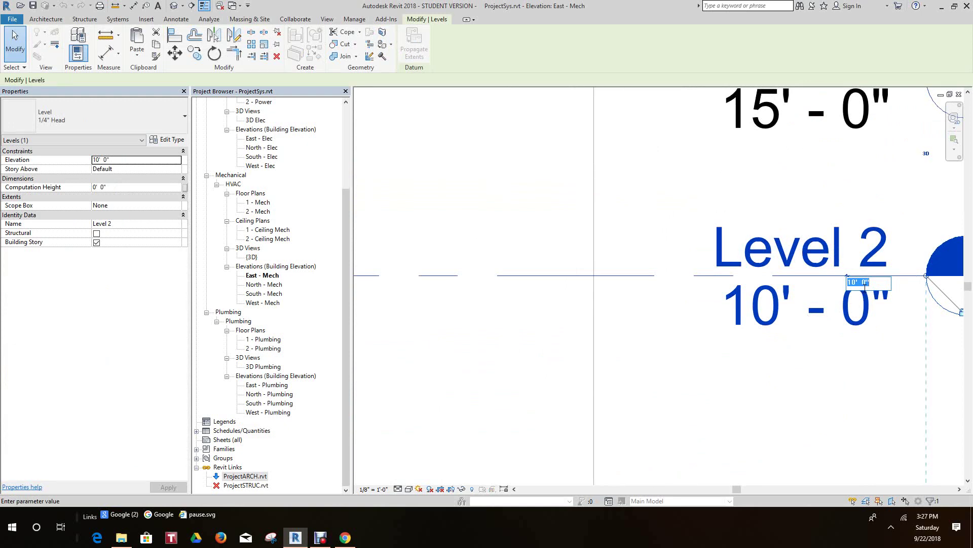
text(15)
key(Return)
scroll(672, 406, down, 4)
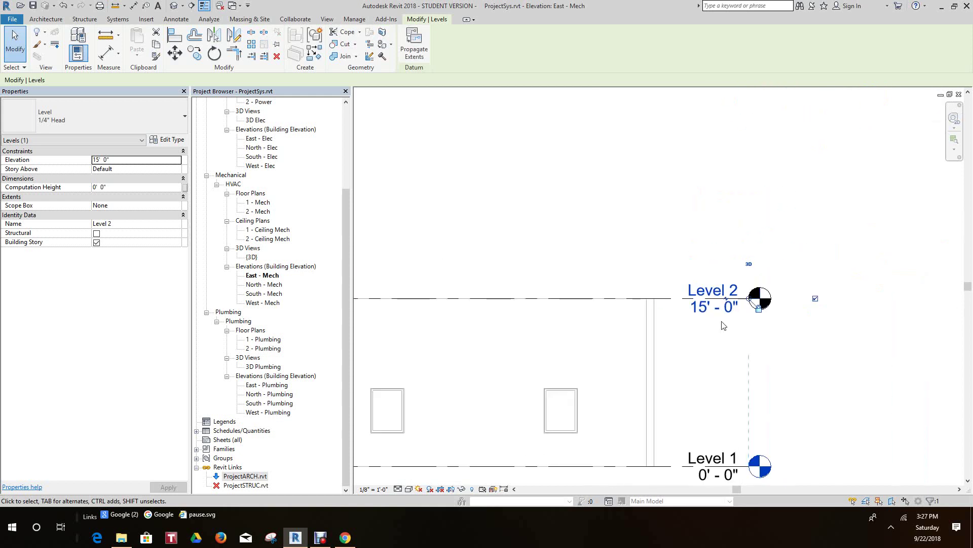
- Pull the head ends of the project's aligned Level 1 and Level 2 lines slightly toward the building, offsetting them from the linked heads
scroll(742, 299, up, 3)
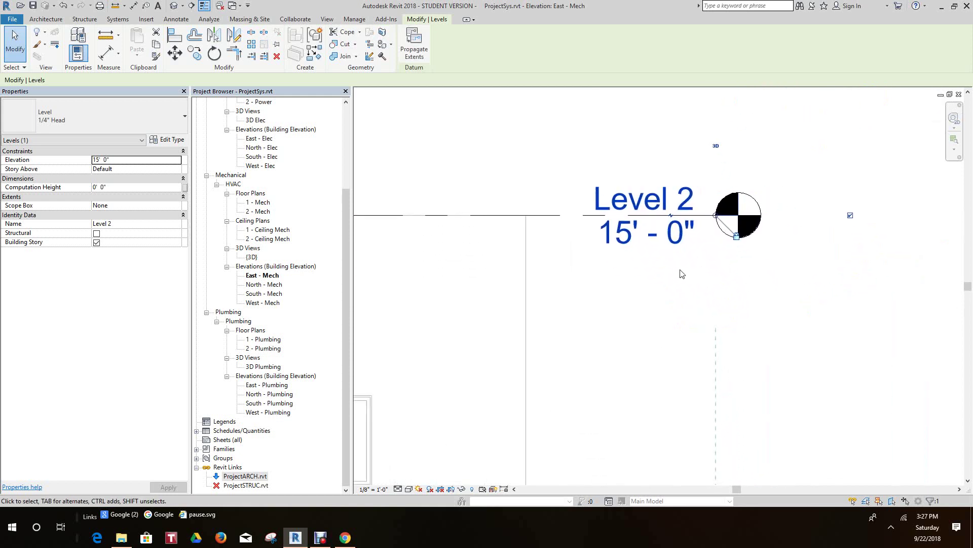
scroll(772, 217, down, 4)
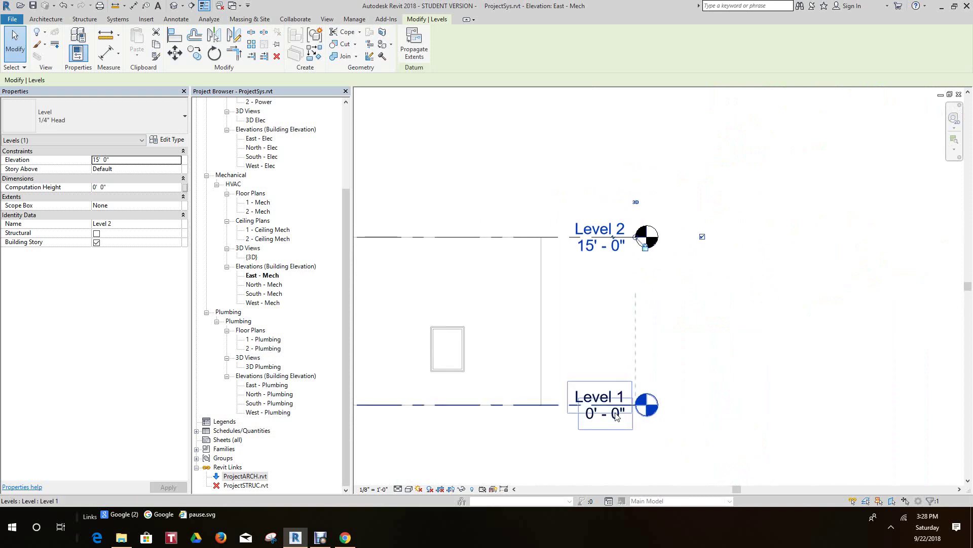
click(633, 406)
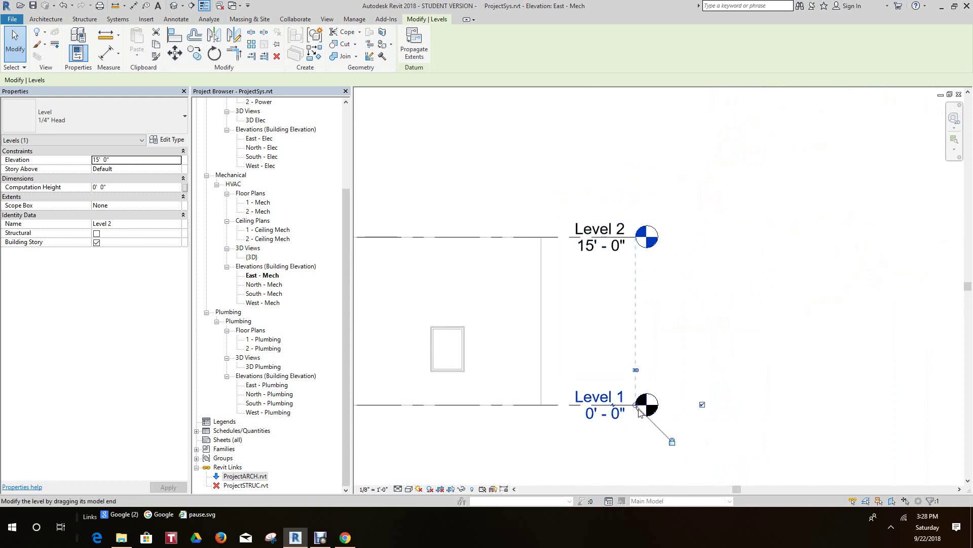
drag(637, 406, 609, 408)
click(735, 296)
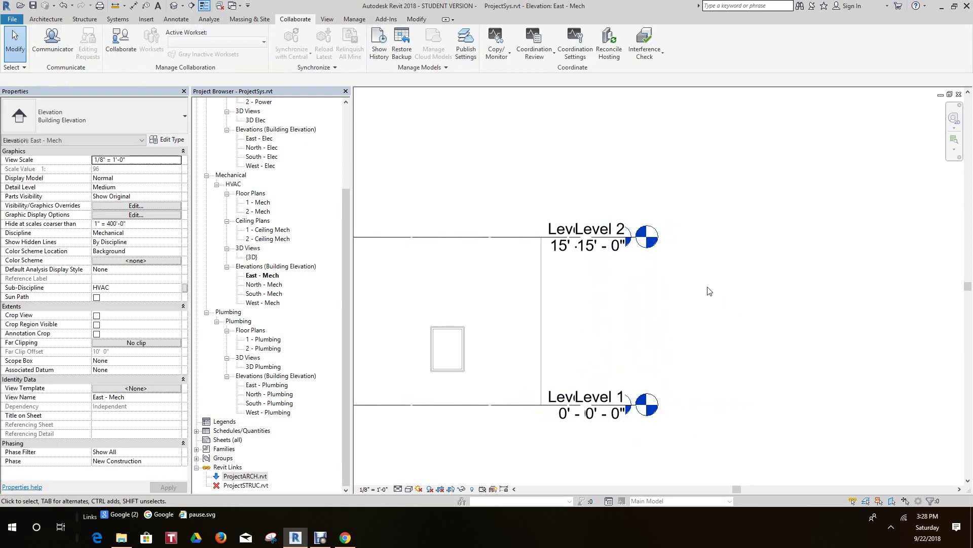
- Examine the overlapping project and linked level heads at Level 1 and Level 2 in the East - Mech elevation
middle_drag(691, 268, 691, 223)
scroll(627, 349, up, 4)
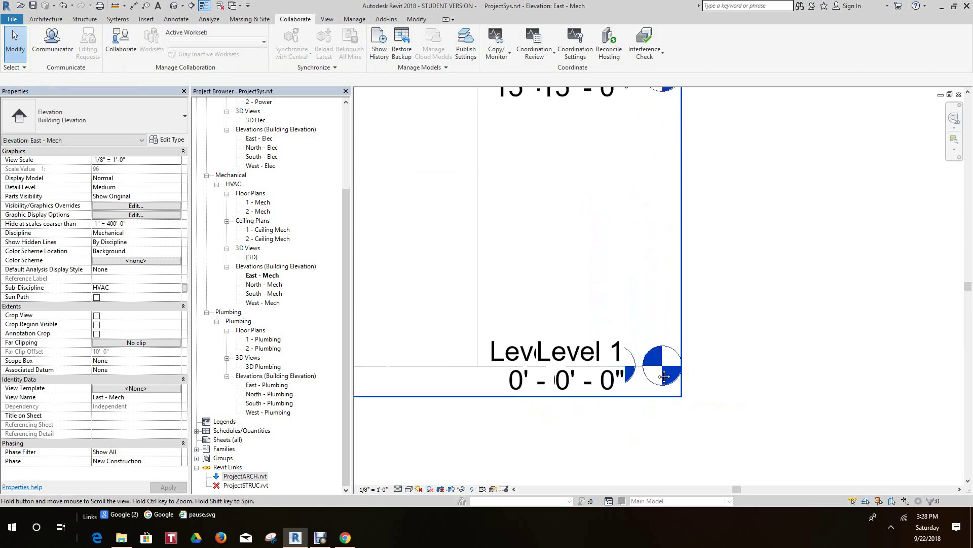
middle_drag(660, 364, 635, 447)
scroll(687, 292, down, 2)
middle_drag(689, 298, 687, 328)
middle_drag(705, 300, 768, 232)
scroll(691, 287, up, 3)
scroll(755, 253, down, 2)
scroll(780, 255, down, 1)
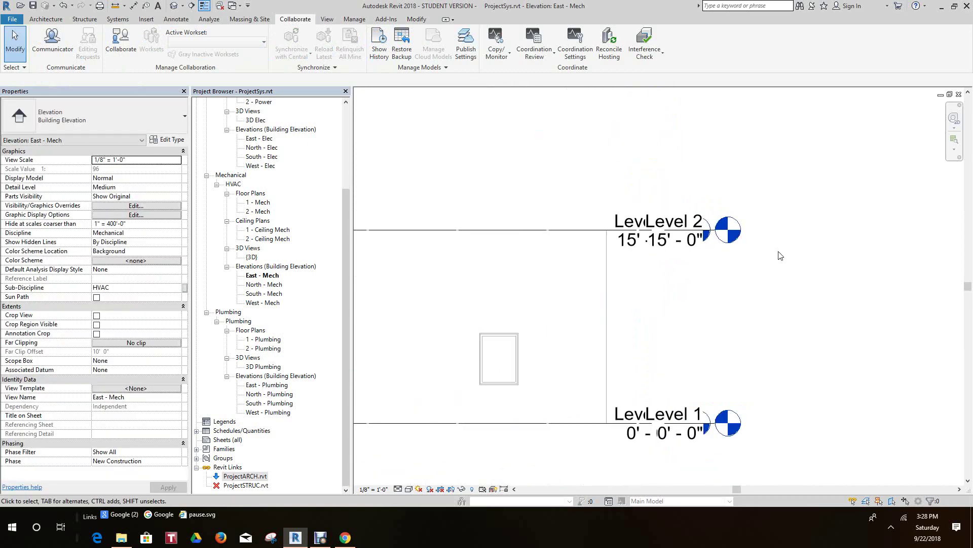
scroll(778, 252, down, 2)
middle_drag(791, 263, 798, 270)
scroll(743, 164, down, 2)
middle_drag(675, 157, 698, 182)
scroll(668, 206, down, 1)
scroll(743, 249, up, 1)
scroll(736, 260, down, 1)
middle_drag(602, 227, 617, 266)
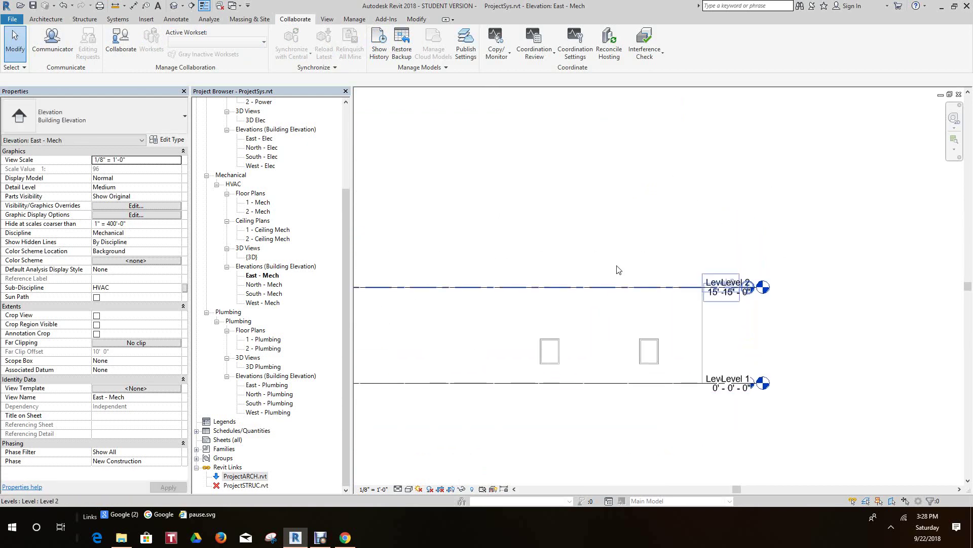
middle_drag(527, 246, 534, 208)
scroll(534, 266, down, 1)
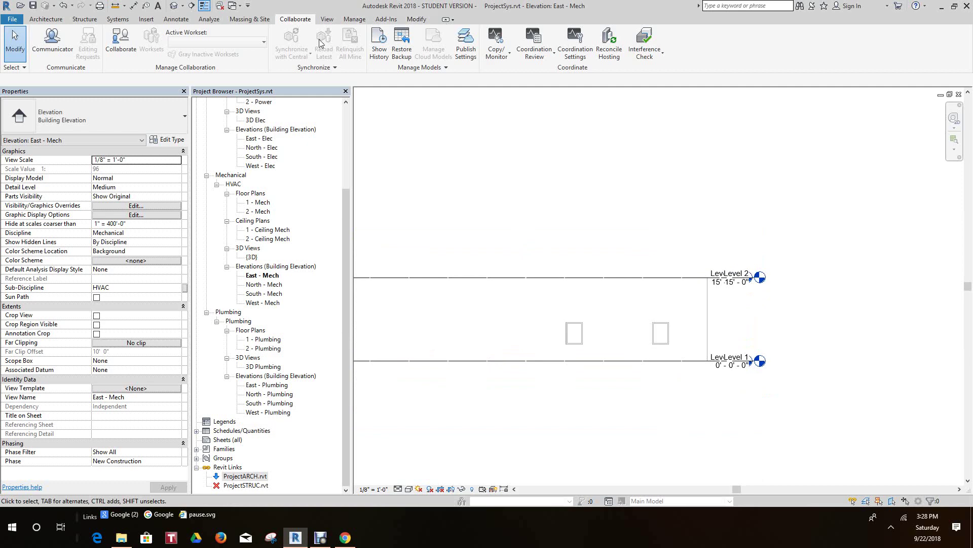
- Start Copy/Monitor on a selected link, choosing the linked architectural model ProjectARCH.rvt
click(491, 49)
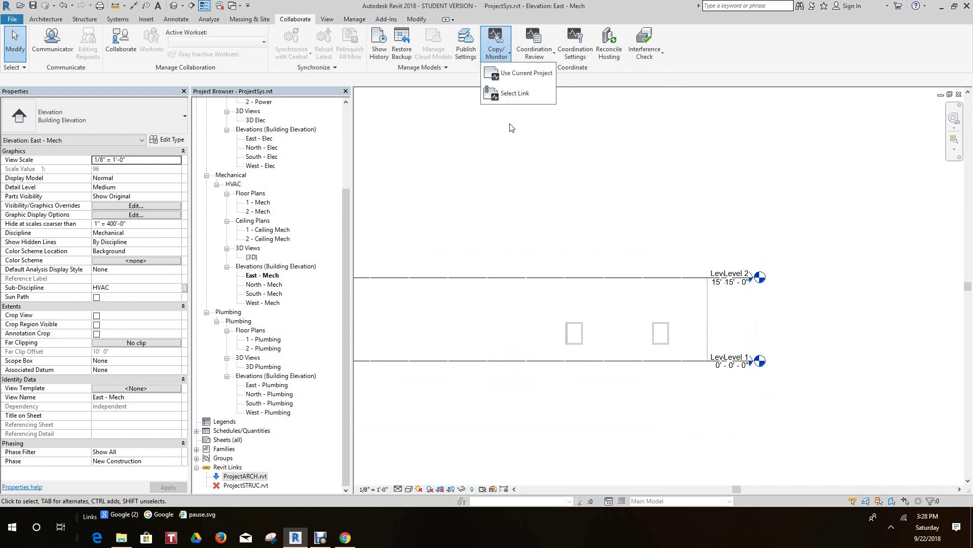
click(512, 95)
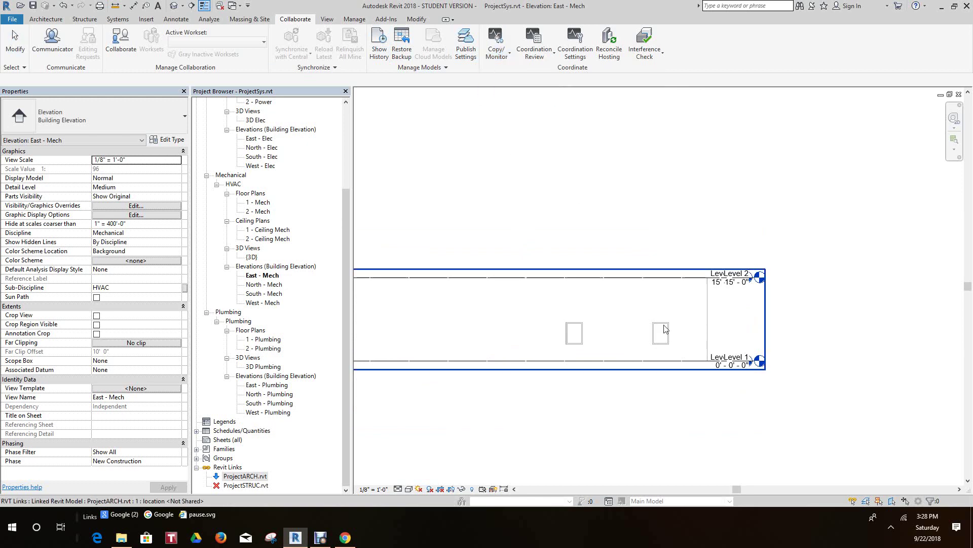
click(715, 330)
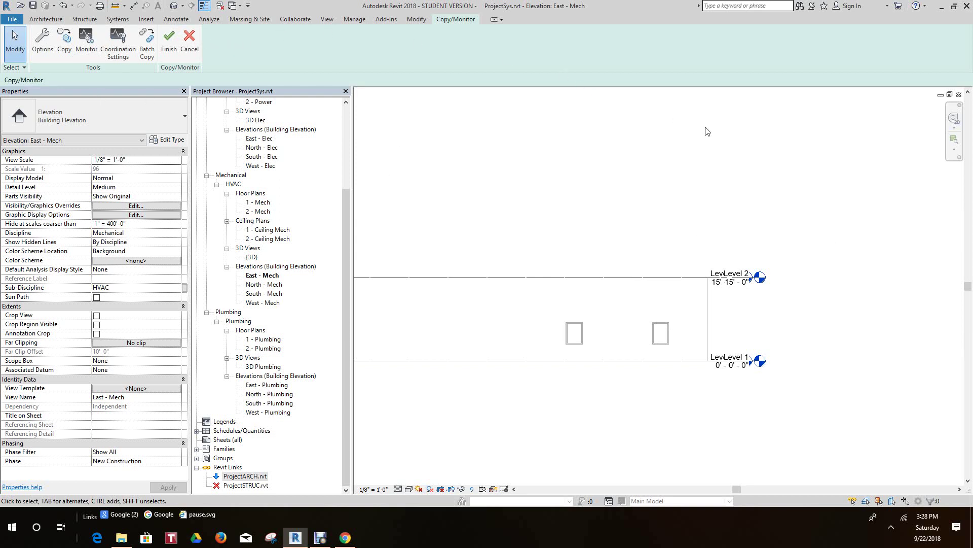
- Monitor the project's own Level 2 against the corresponding Level 2 of the linked architectural model
scroll(788, 277, up, 5)
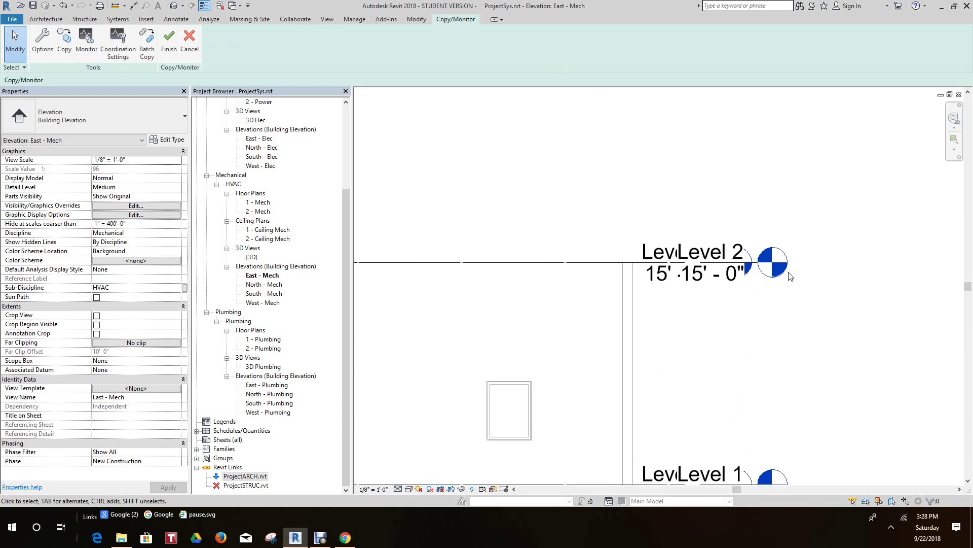
scroll(757, 318, down, 1)
middle_drag(753, 330, 640, 318)
scroll(673, 282, up, 1)
scroll(673, 282, up, 1)
scroll(640, 314, down, 1)
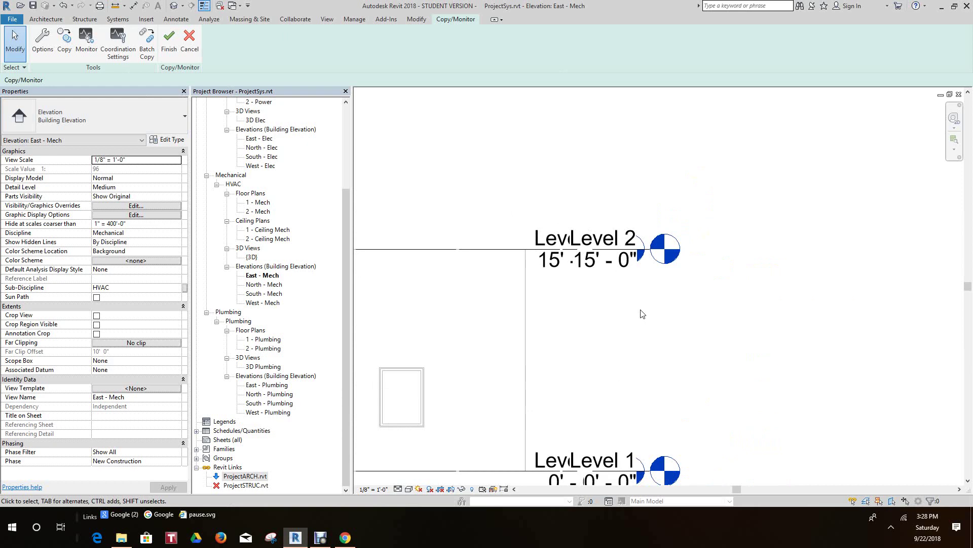
scroll(642, 312, up, 1)
middle_drag(653, 292, 661, 325)
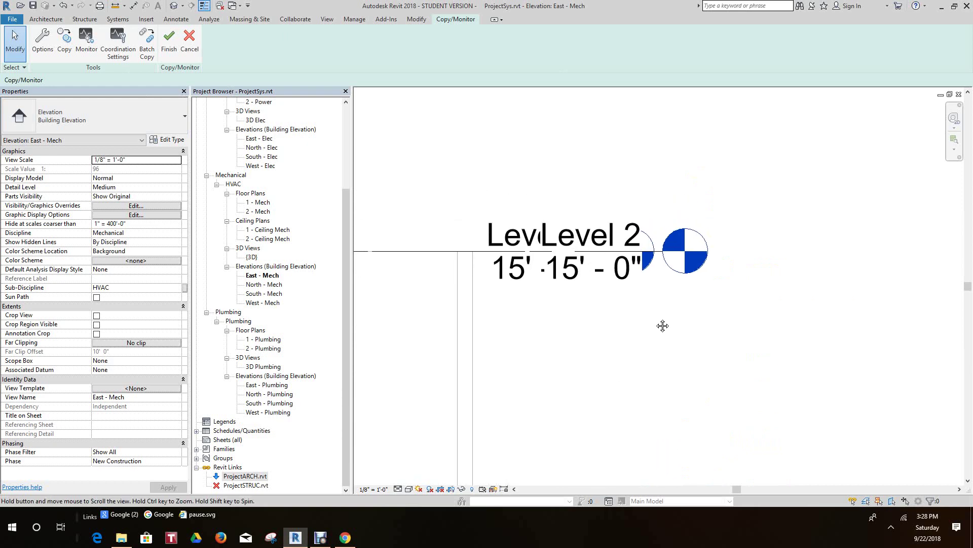
scroll(658, 315, up, 2)
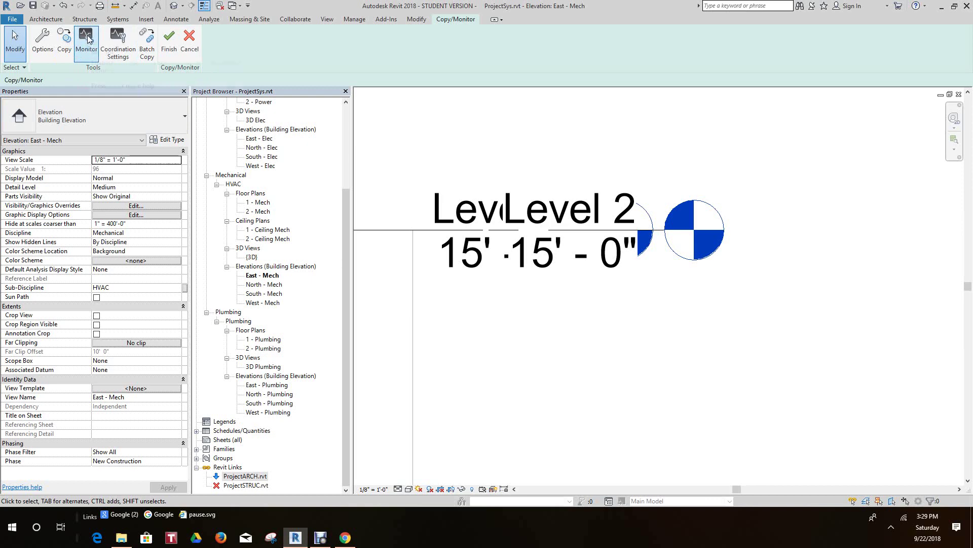
click(82, 50)
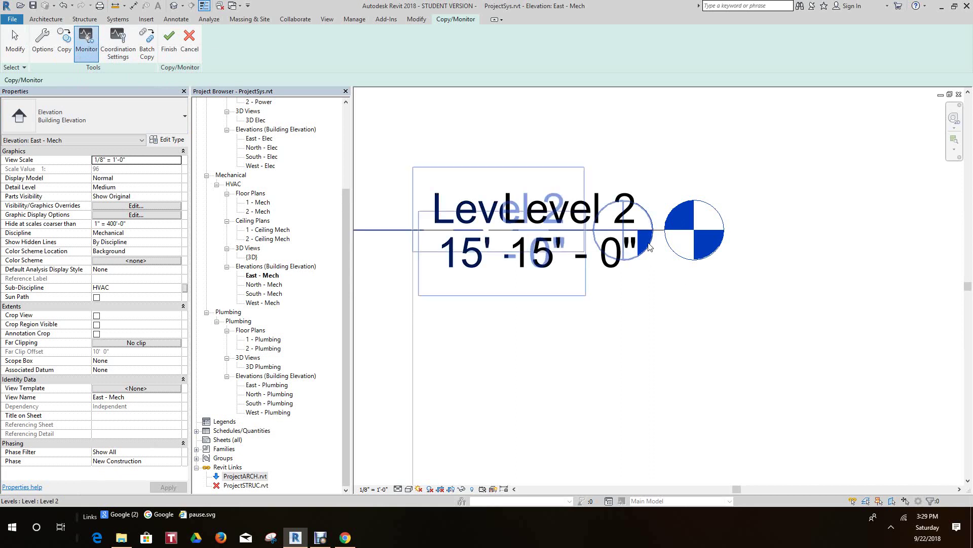
click(649, 247)
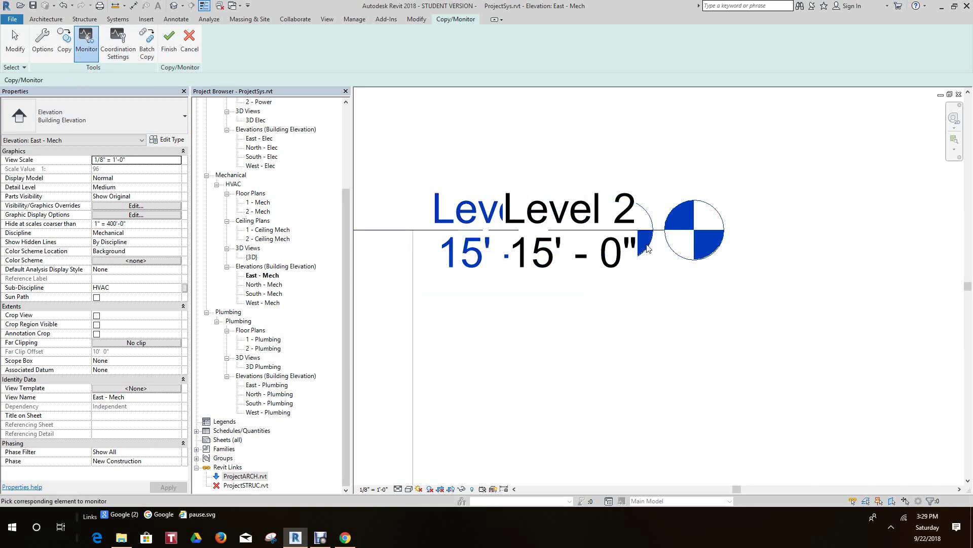
scroll(653, 218, down, 3)
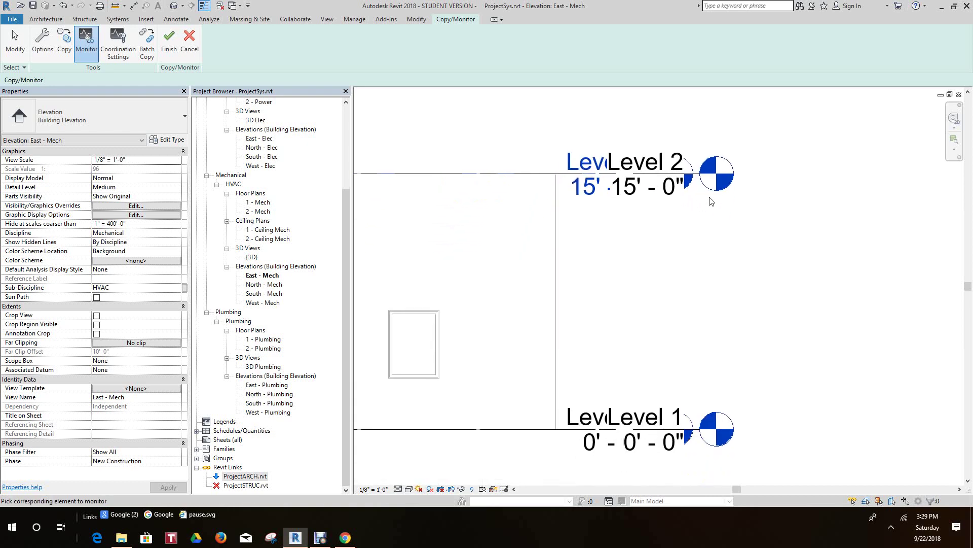
click(715, 193)
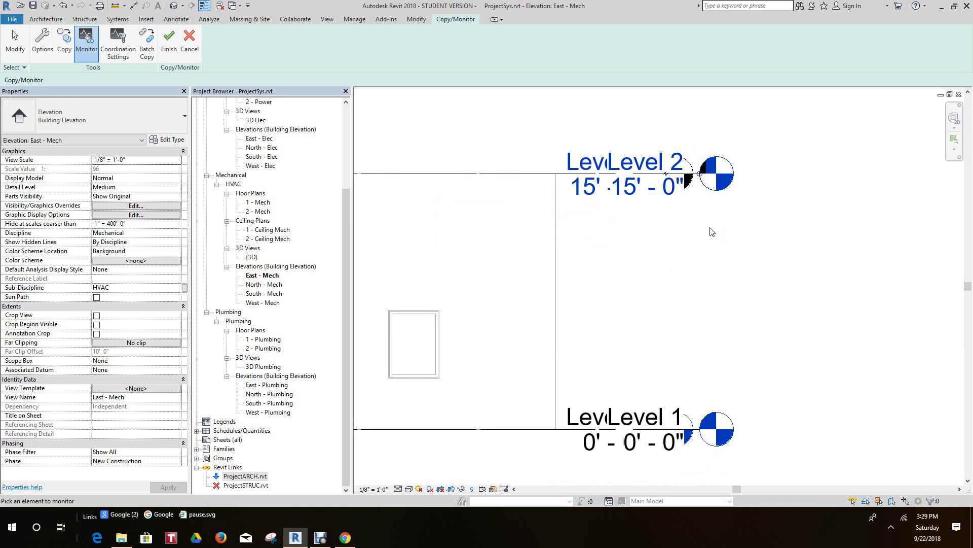
- Pair the project's own Level 1 with the linked architectural model's Level 1 for monitoring
middle_drag(691, 259, 686, 202)
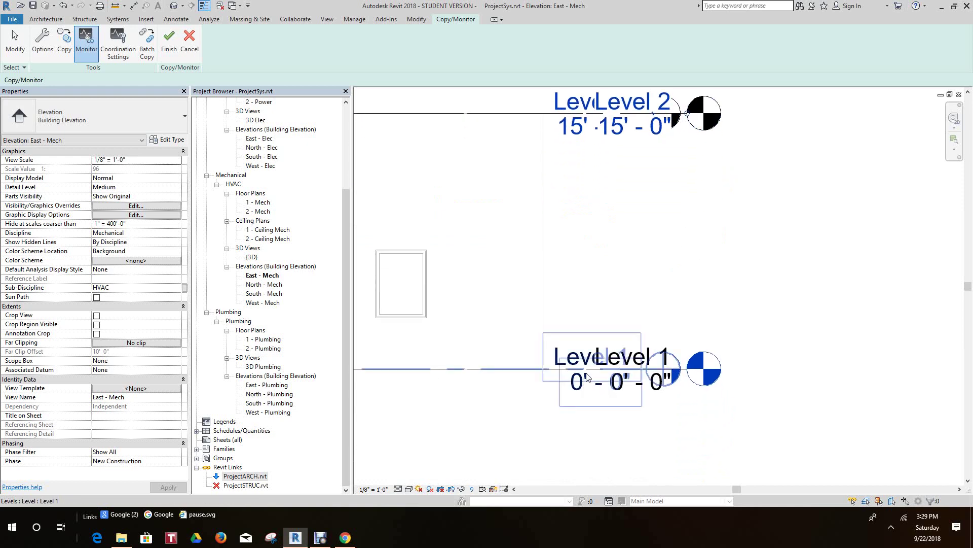
scroll(587, 377, up, 3)
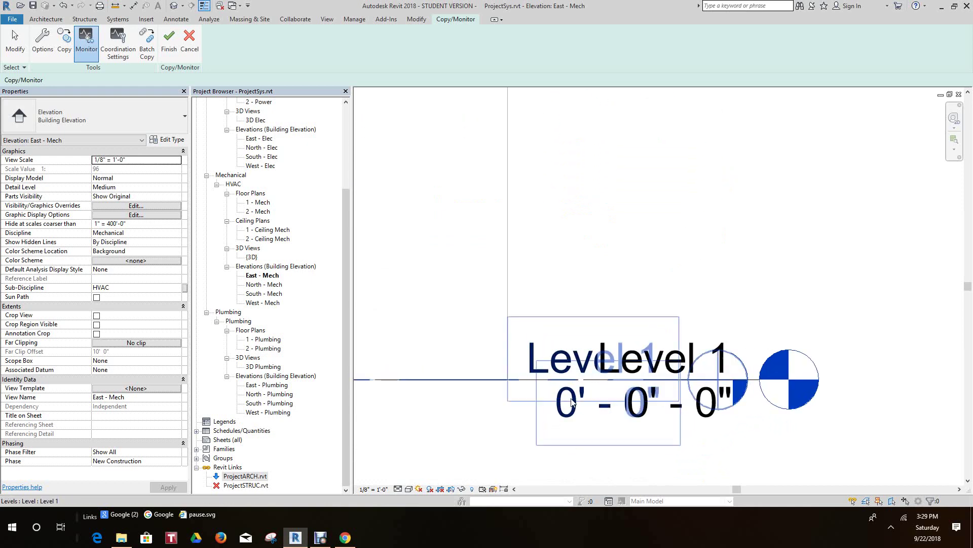
click(572, 402)
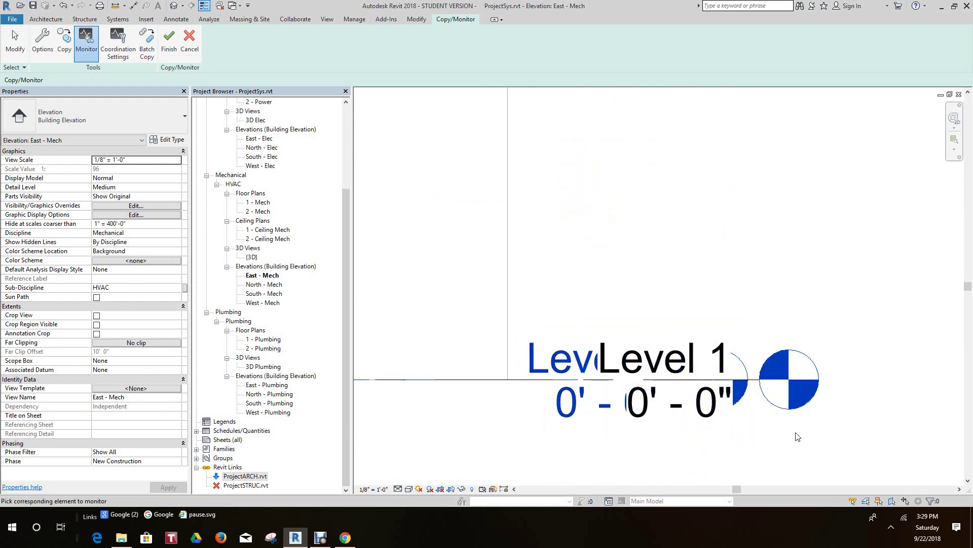
click(798, 409)
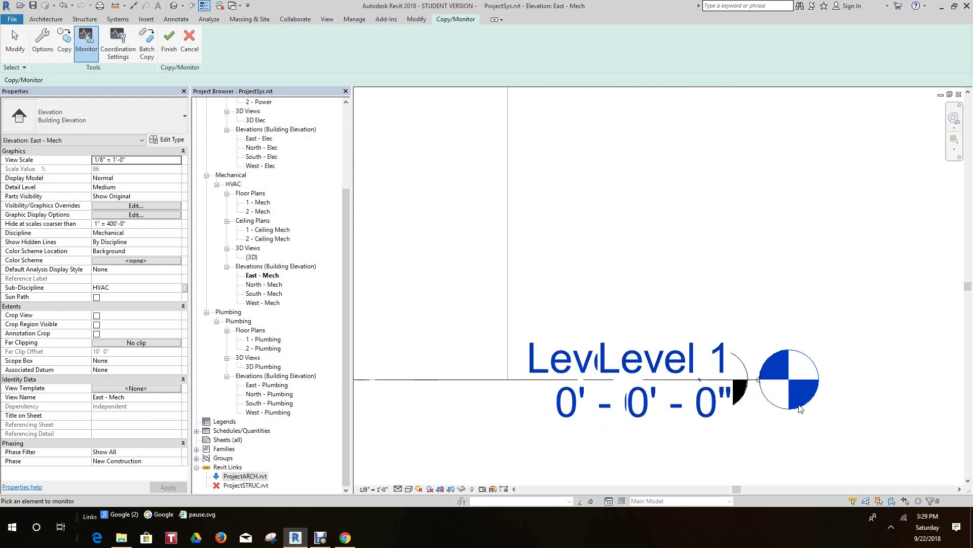
- Check the two level lines for monitor symbols along their length, and finish the Copy/Monitor session
scroll(555, 238, down, 4)
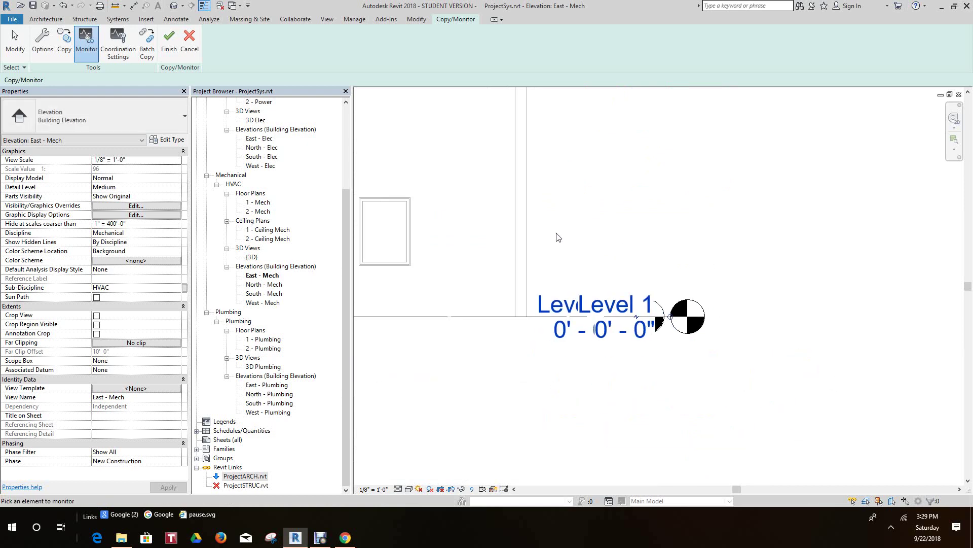
middle_drag(614, 247, 643, 310)
scroll(644, 309, down, 1)
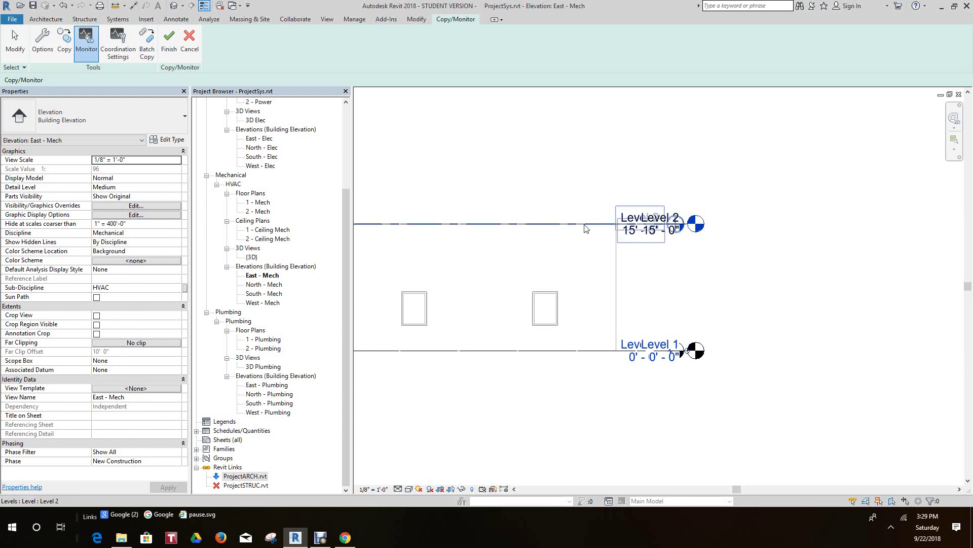
scroll(678, 254, down, 6)
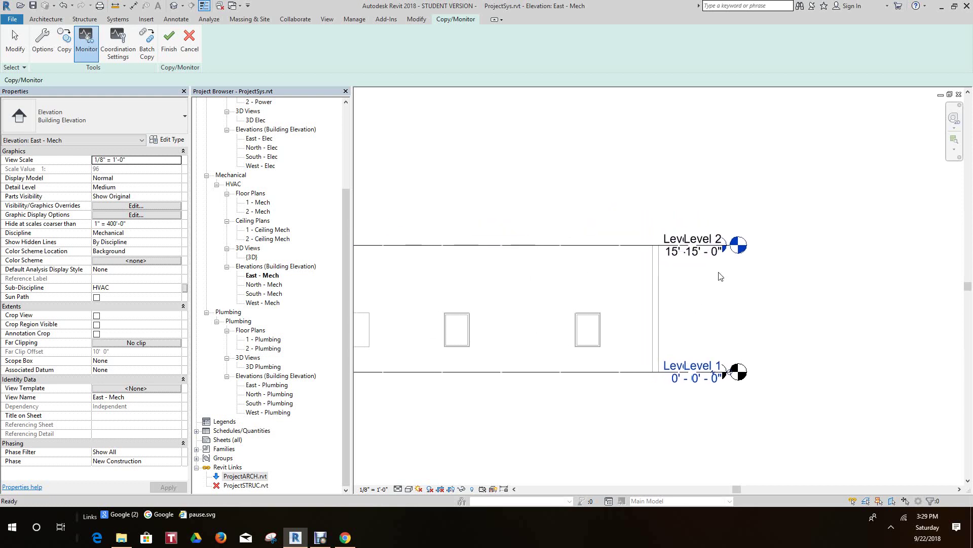
middle_drag(545, 235, 648, 251)
scroll(582, 213, down, 2)
scroll(522, 332, up, 4)
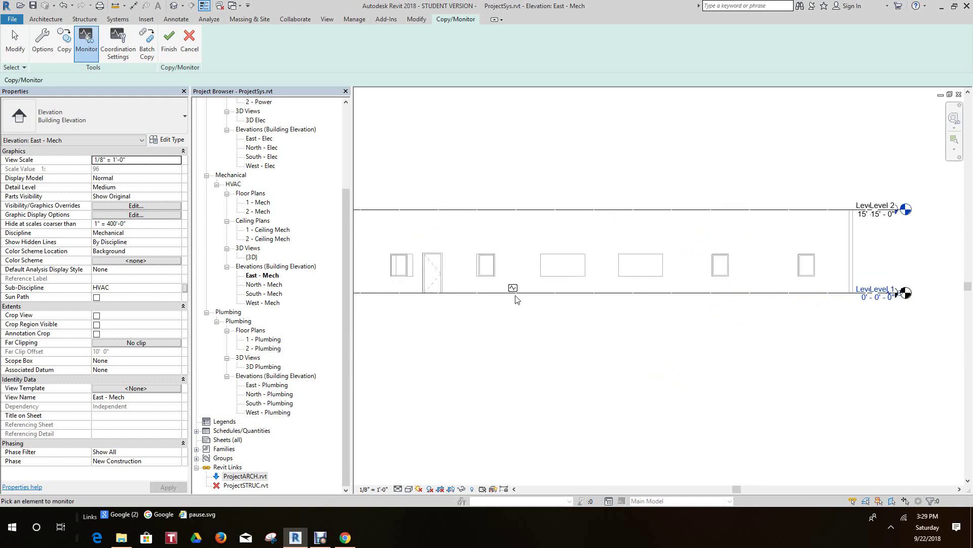
scroll(584, 308, down, 3)
middle_drag(614, 340, 591, 356)
scroll(729, 297, up, 4)
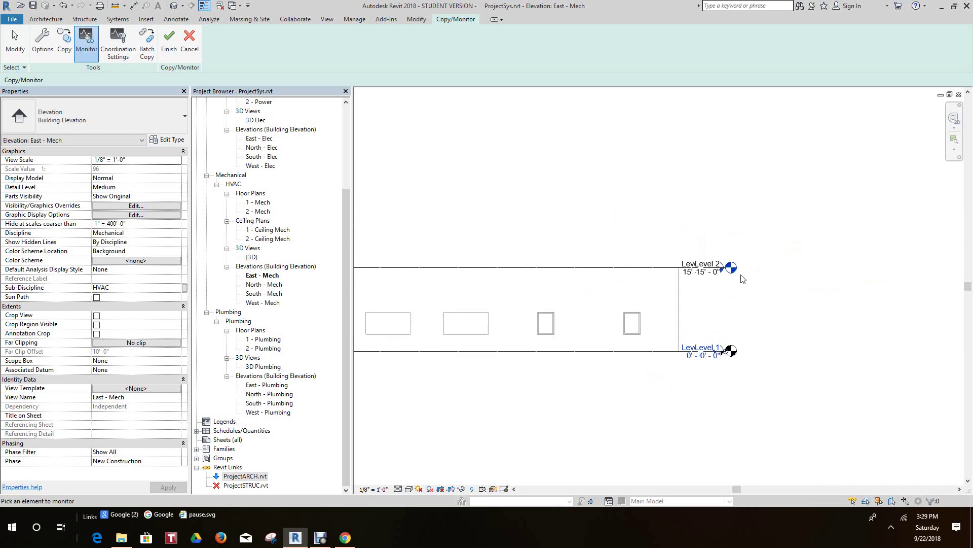
scroll(729, 296, up, 3)
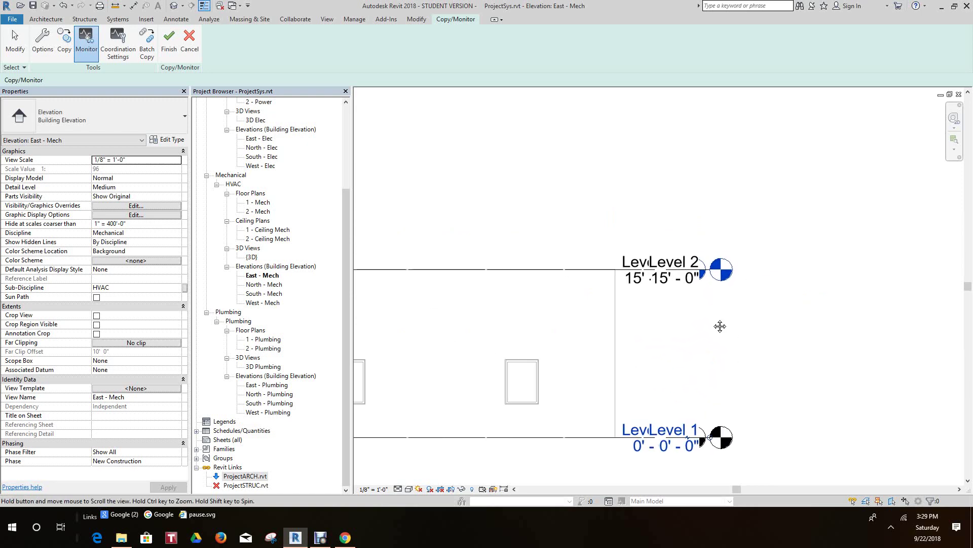
scroll(727, 326, up, 3)
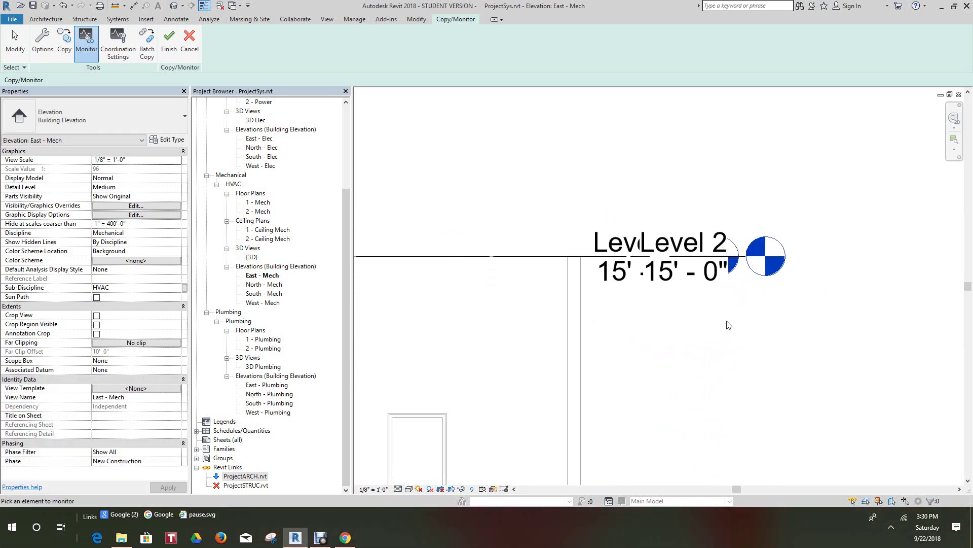
click(167, 41)
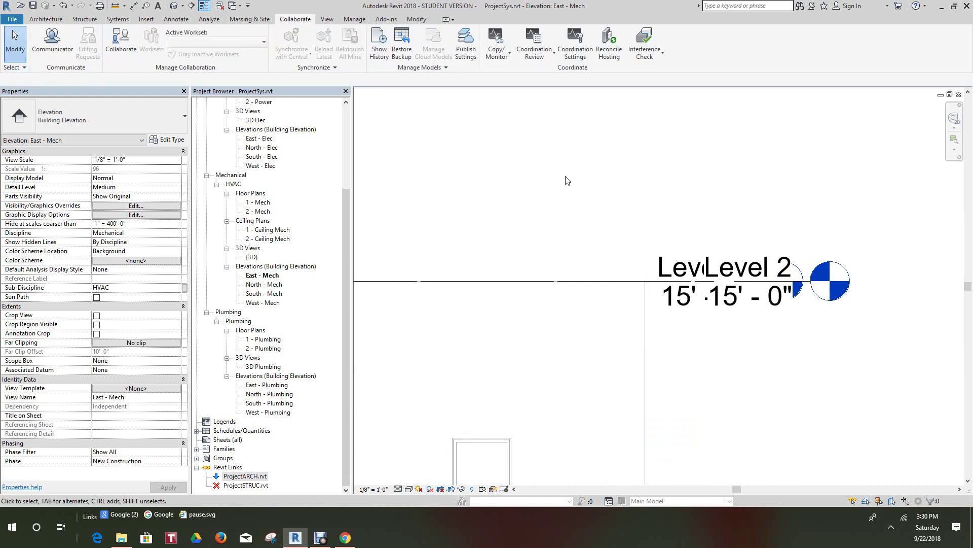
- Review the whole East - Mech elevation, checking both level lines against the linked building
scroll(549, 198, down, 3)
scroll(605, 313, down, 2)
middle_drag(633, 308, 790, 272)
scroll(754, 231, down, 1)
scroll(779, 263, down, 1)
scroll(774, 260, up, 4)
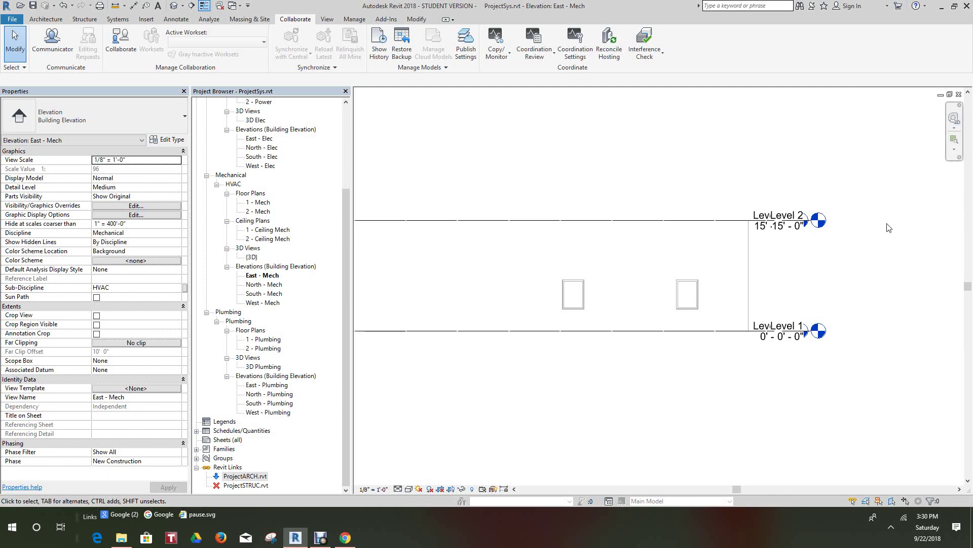
scroll(680, 282, down, 1)
middle_drag(680, 282, 798, 306)
scroll(775, 301, down, 1)
middle_drag(775, 301, 841, 320)
scroll(820, 315, down, 1)
scroll(719, 325, up, 1)
middle_drag(721, 326, 654, 342)
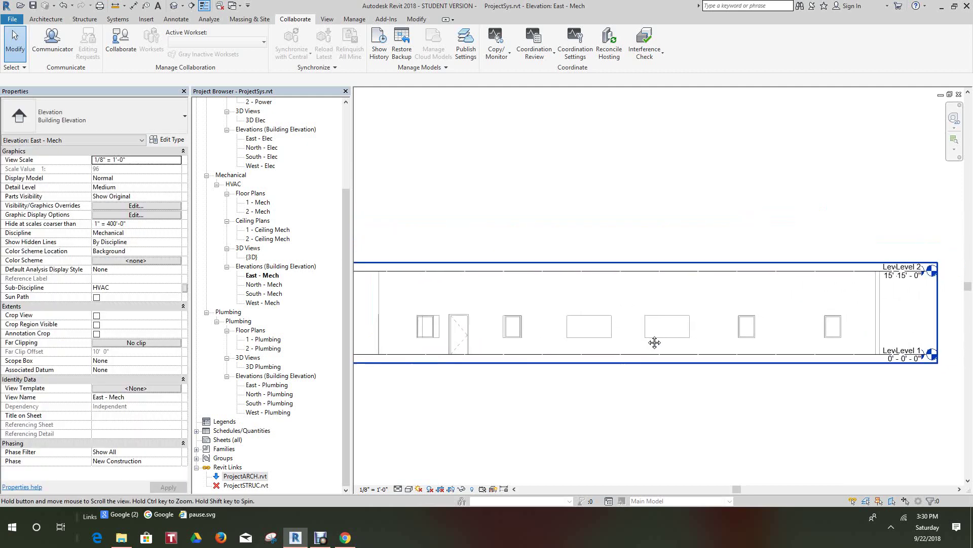
scroll(720, 314, down, 1)
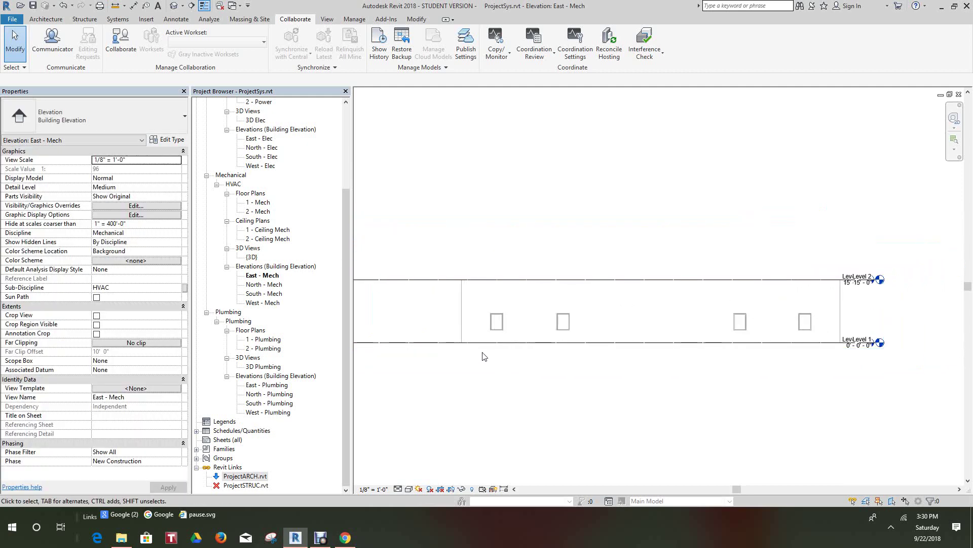
scroll(901, 284, up, 1)
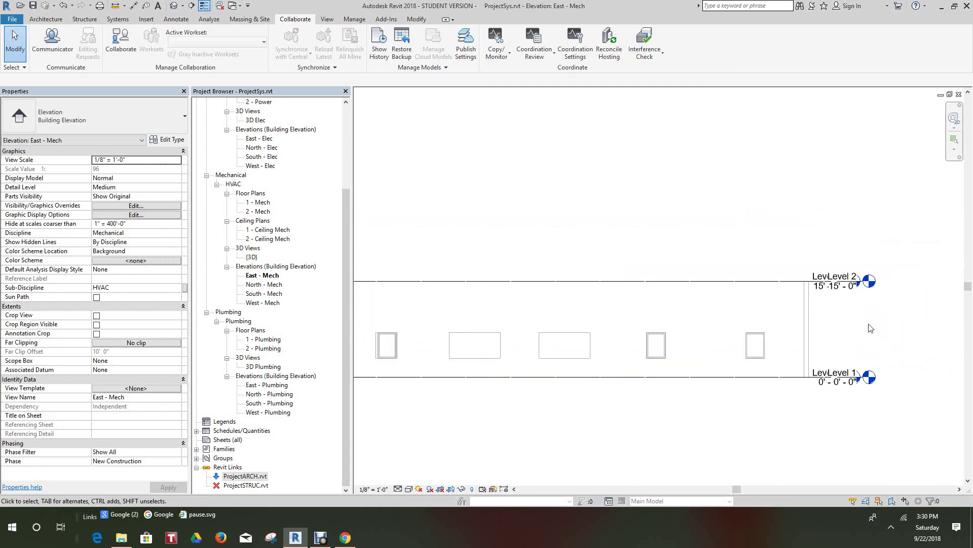
- Examine the overlapping Level 1 and Level 2 heads and elevation labels at the end of the level lines
scroll(869, 324, up, 2)
middle_drag(869, 328, 804, 277)
scroll(766, 222, up, 3)
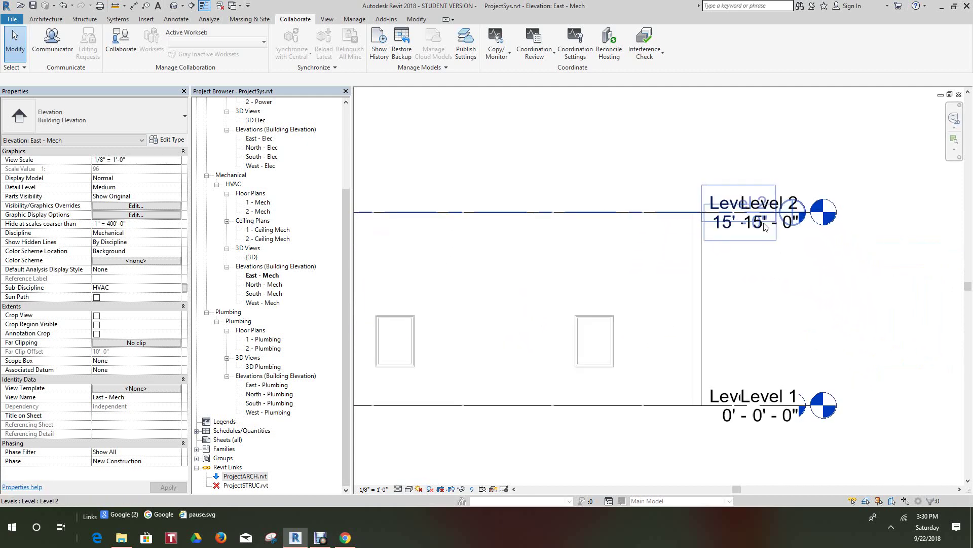
scroll(759, 244, up, 1)
scroll(806, 291, down, 3)
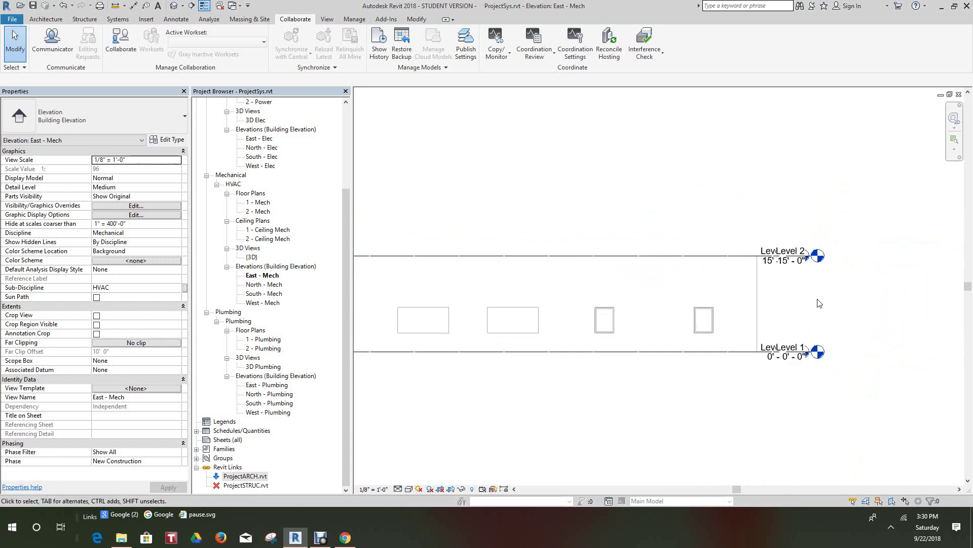
scroll(819, 304, up, 1)
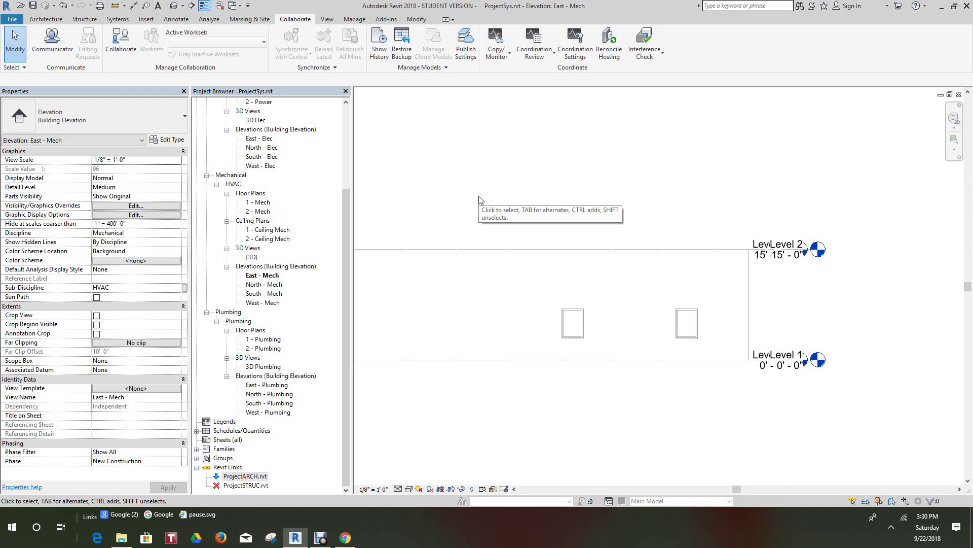
scroll(537, 215, down, 1)
scroll(532, 213, up, 2)
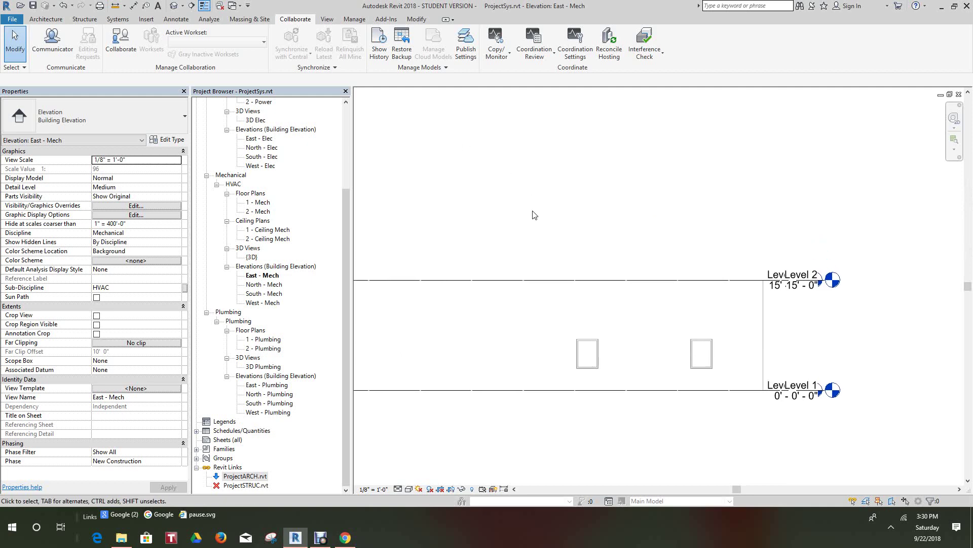
scroll(532, 212, down, 4)
scroll(600, 249, up, 3)
scroll(599, 250, up, 2)
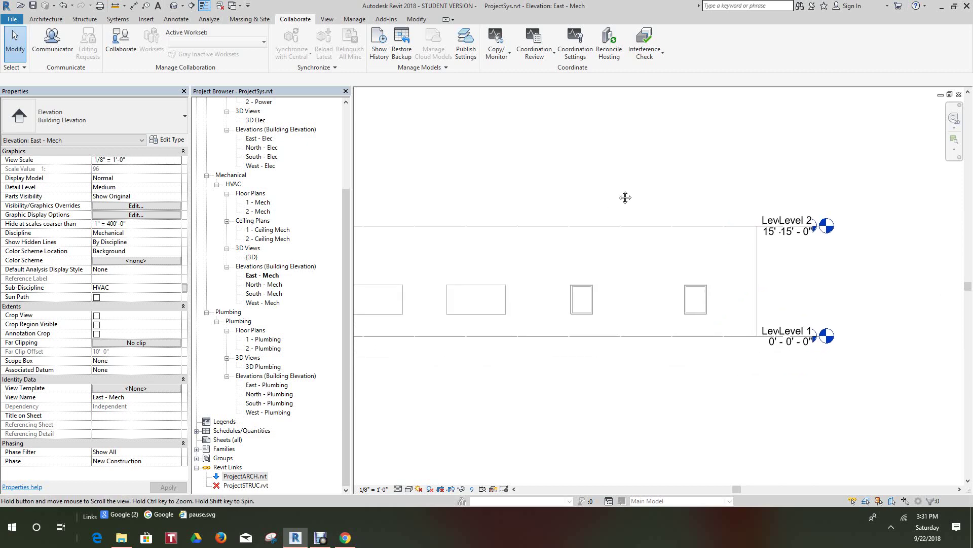
scroll(626, 199, down, 3)
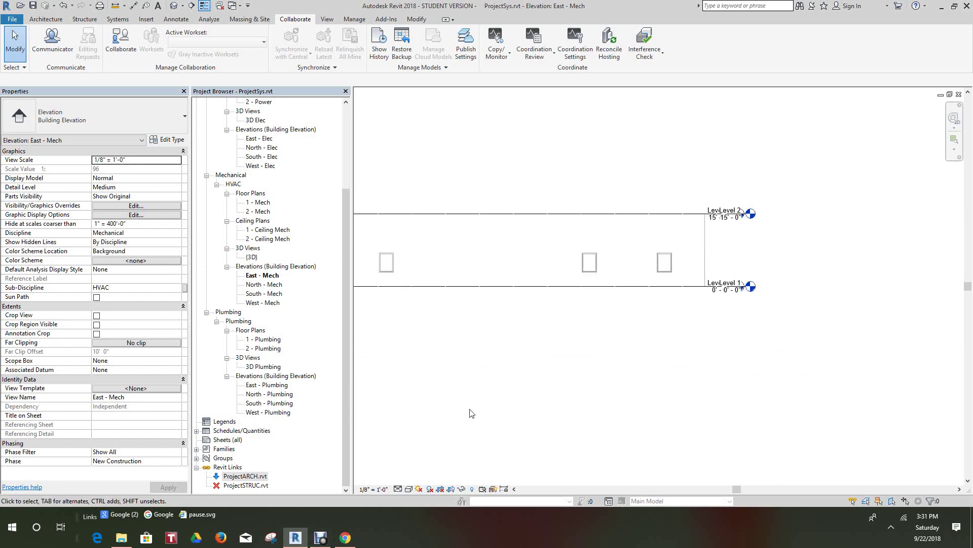
scroll(475, 406, down, 1)
middle_drag(483, 409, 586, 438)
scroll(576, 426, up, 2)
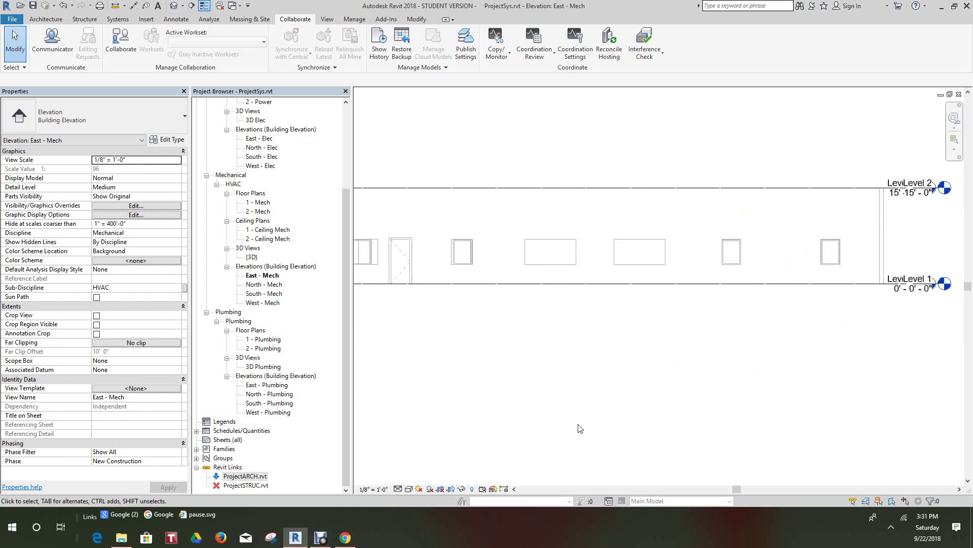
mouse_move(321, 540)
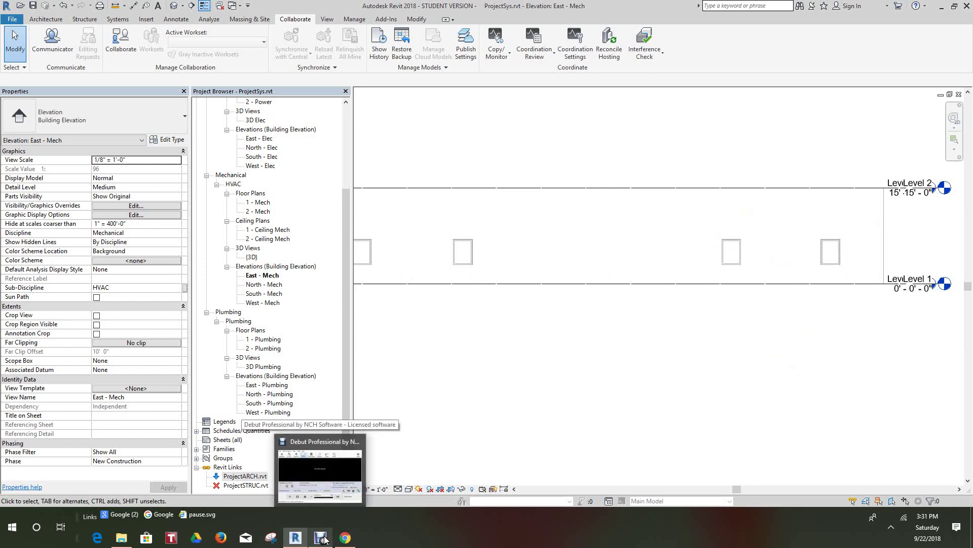
click(325, 539)
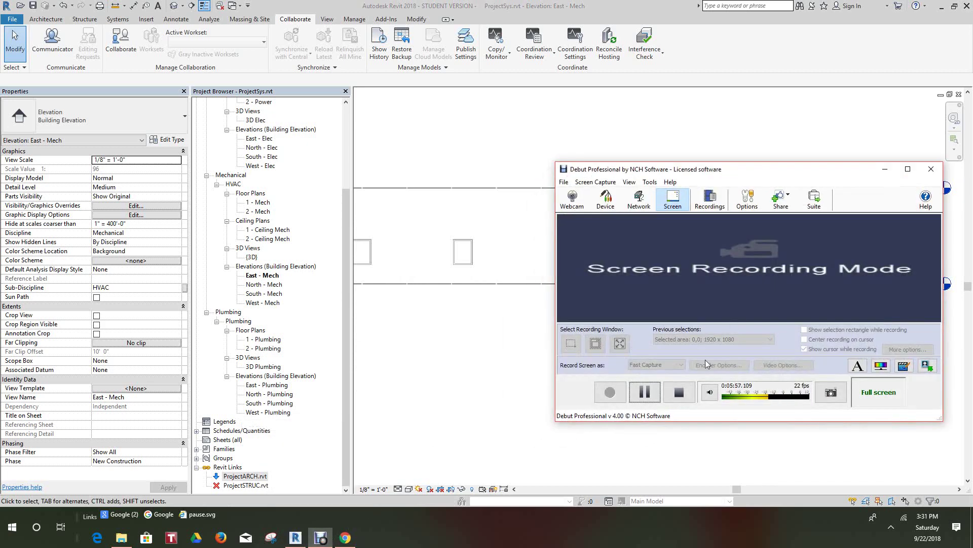